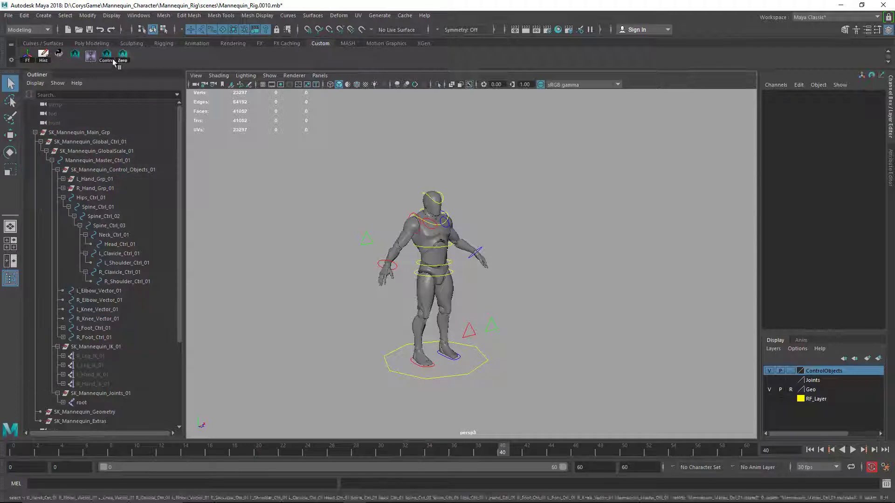
- Select all rig controls to review their keys on the timeline and move to frame 46
click(107, 56)
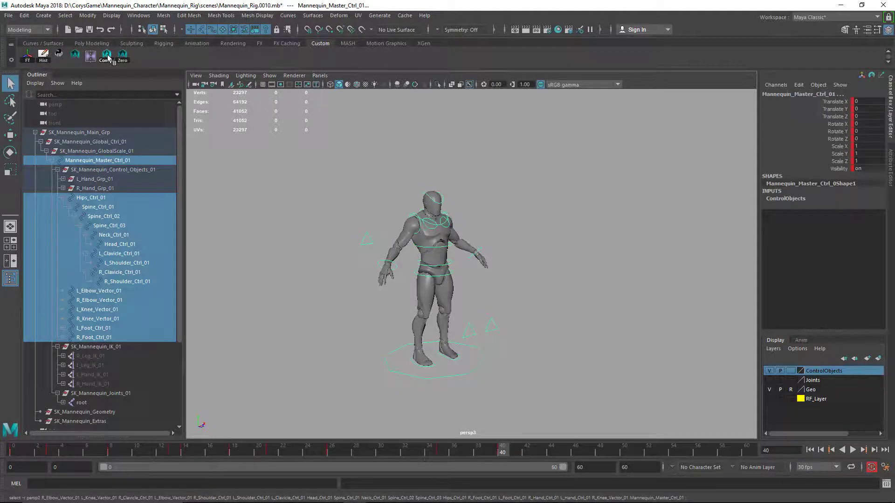
drag(484, 464, 575, 451)
scroll(504, 360, up, 4)
scroll(493, 327, up, 3)
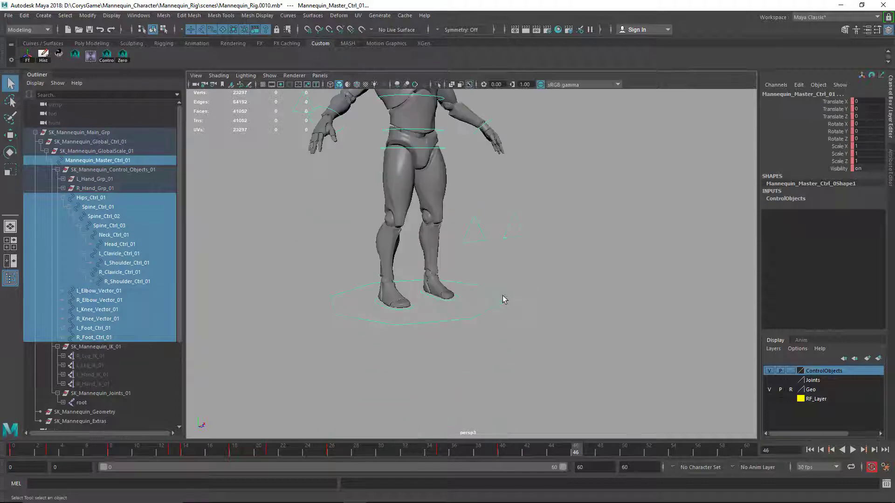
- Select the left and right foot controls and key their neutral pose at frame 50
click(475, 335)
scroll(493, 328, up, 2)
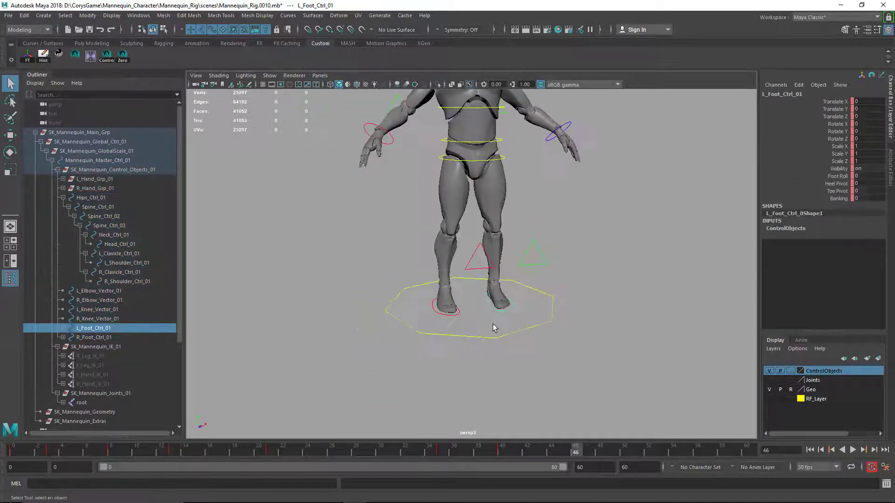
shift+click(459, 315)
scroll(529, 299, up, 2)
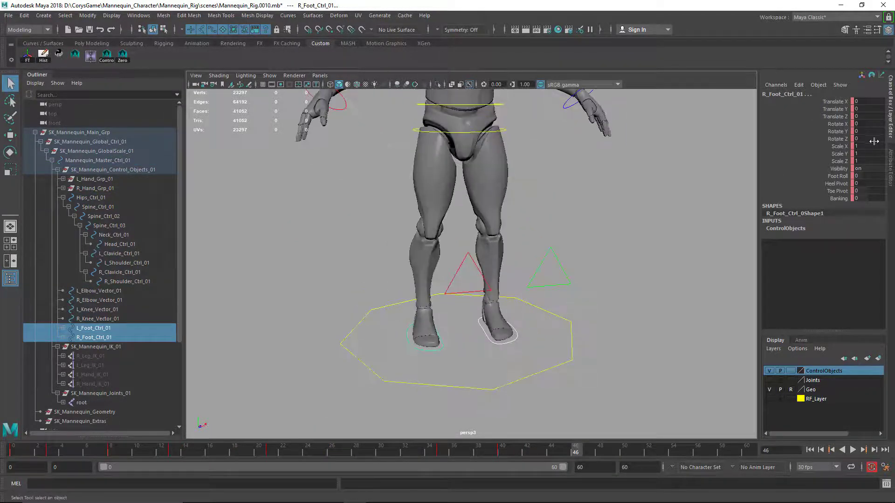
click(626, 453)
key(s)
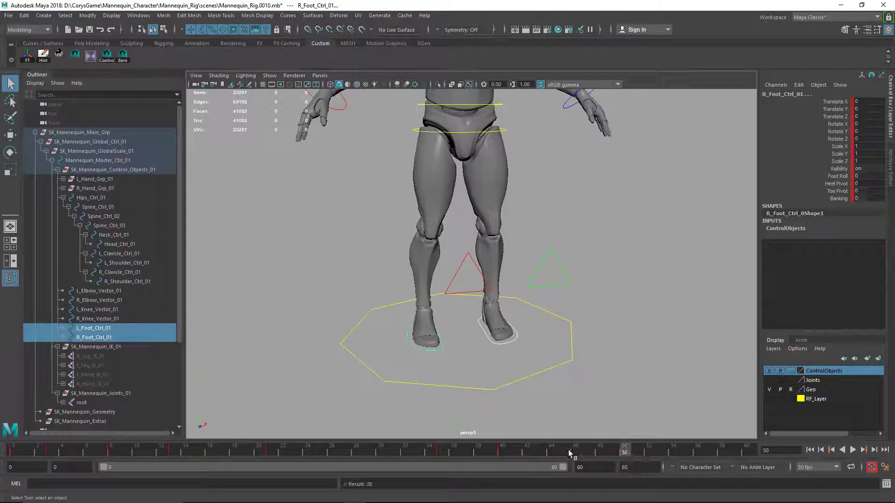
- Try to swing both feet at once with a Heel Pivot of about 19 at frame 45
click(567, 453)
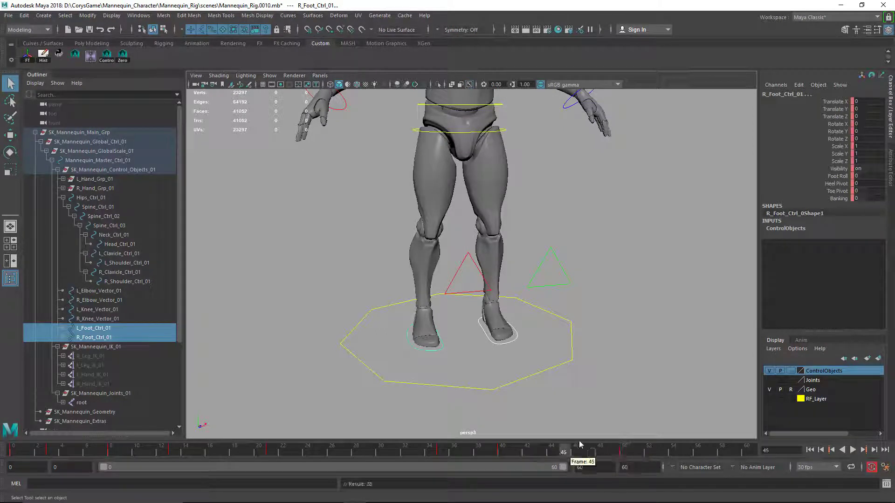
click(829, 184)
middle_drag(535, 252, 623, 262)
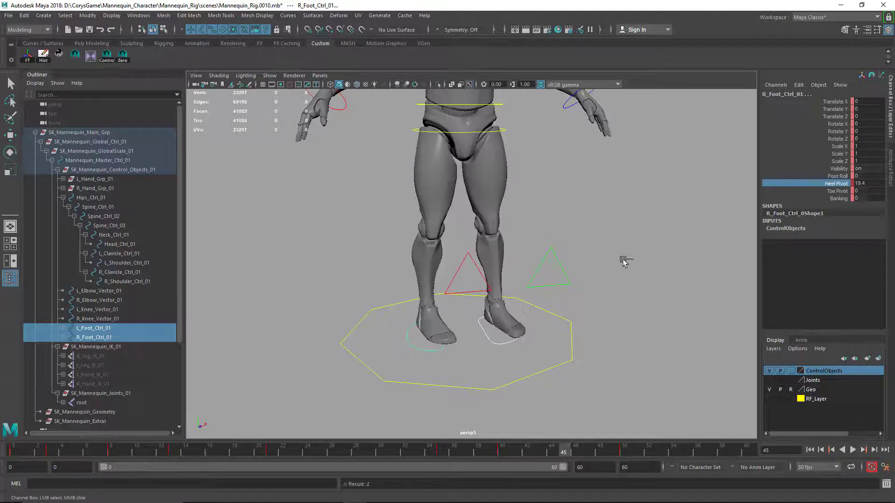
key(ctrl+z)
- Try to turn only the left foot outward with a Heel Pivot of about 58 at frame 45, and undo it
click(516, 342)
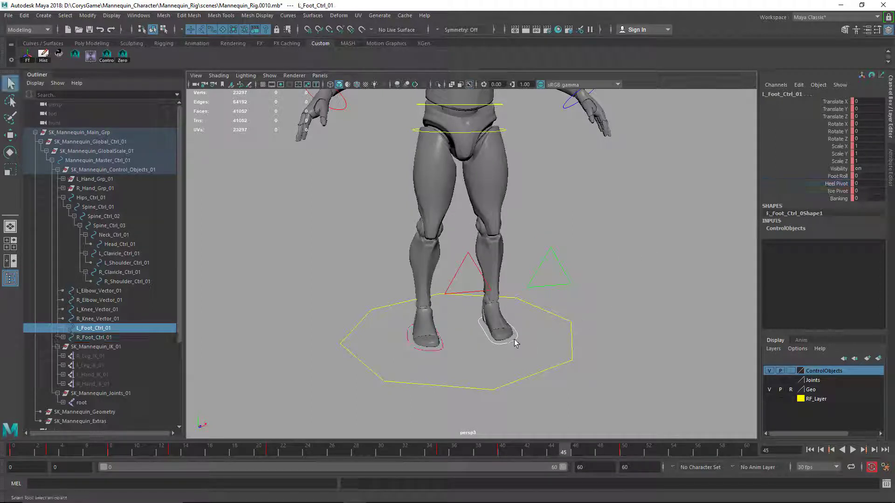
click(836, 184)
middle_drag(558, 240, 792, 215)
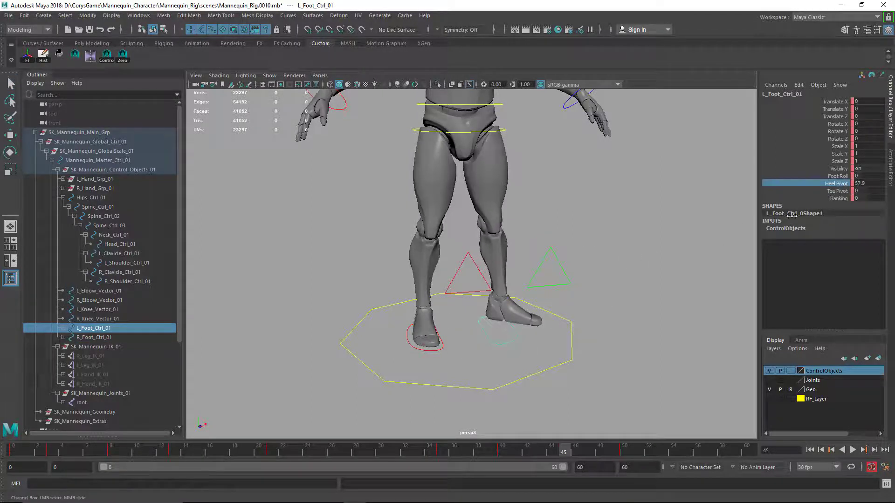
click(462, 345)
key(ctrl+z)
key(ctrl+z)
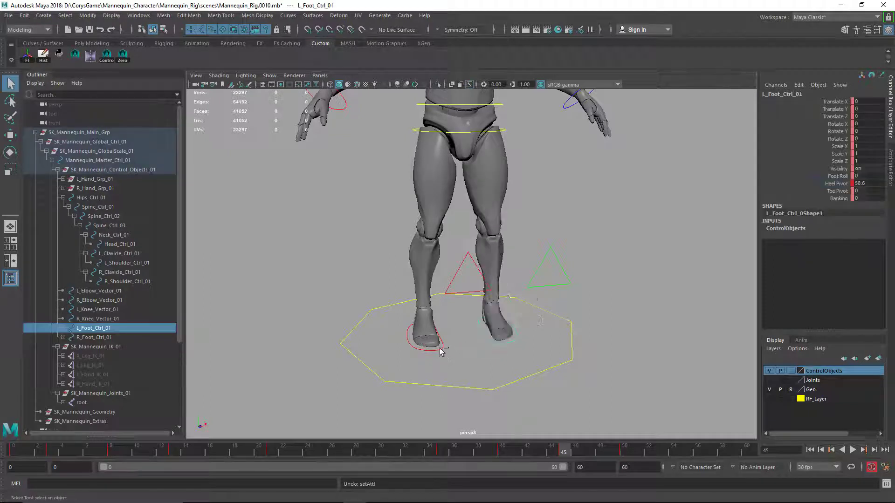
- Turn the right foot outward at frame 45 with a Heel Pivot of about -49
click(467, 337)
click(433, 354)
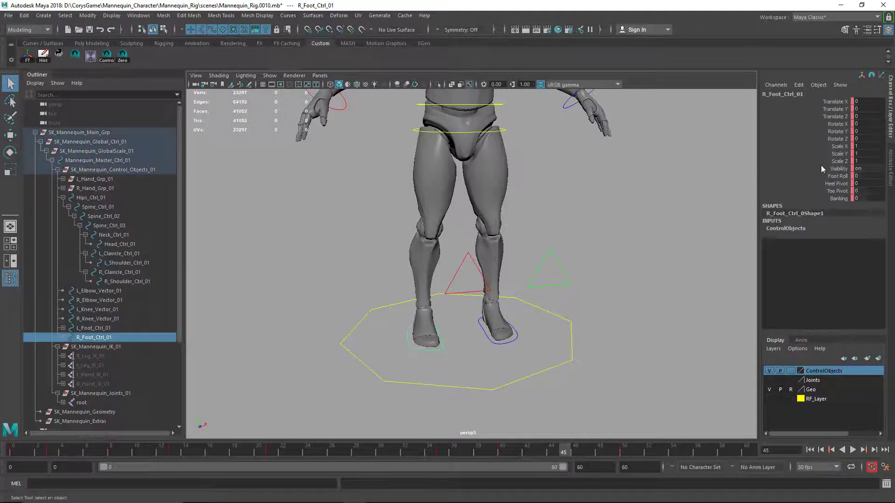
click(832, 184)
middle_drag(724, 212, 321, 332)
- Swing the left foot's heel outward at frame 45 with a Toe Pivot of 10
click(518, 337)
click(516, 334)
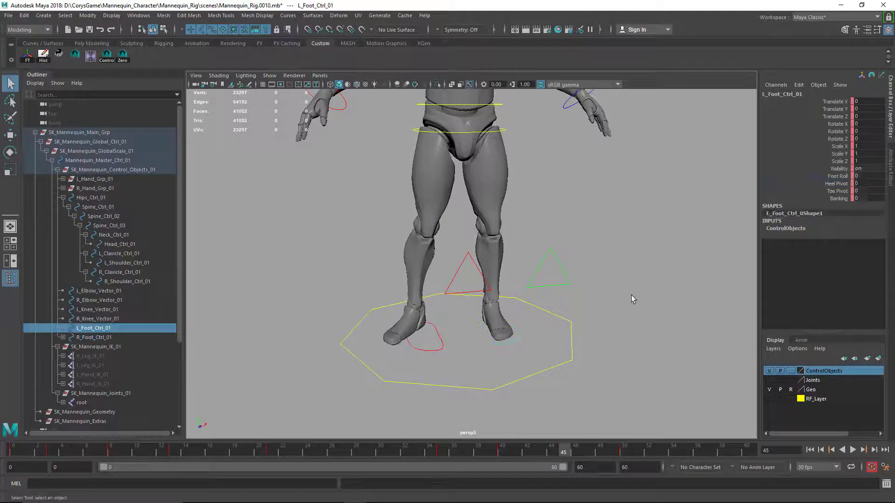
click(823, 191)
middle_drag(557, 269, 523, 276)
middle_drag(597, 326, 605, 286)
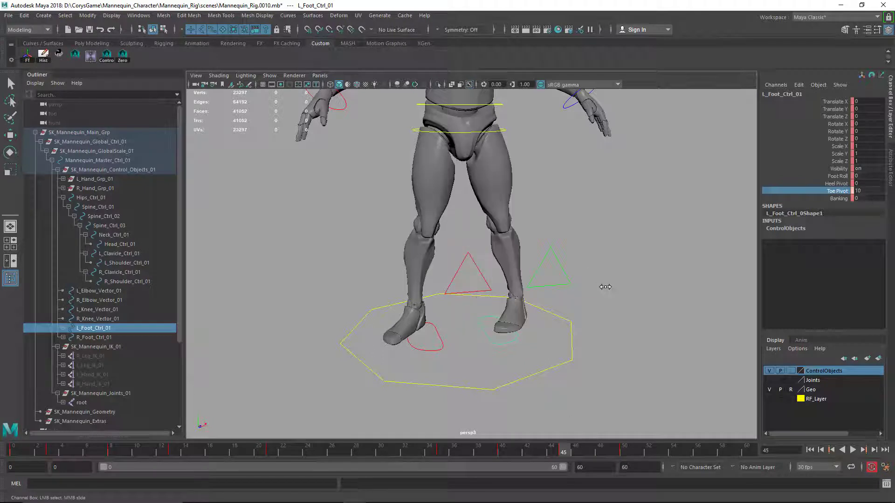
- Shift the left foot's frame 50 key to frame 54, retime its frame 45 key slightly, and play back the motion
key(alt+v)
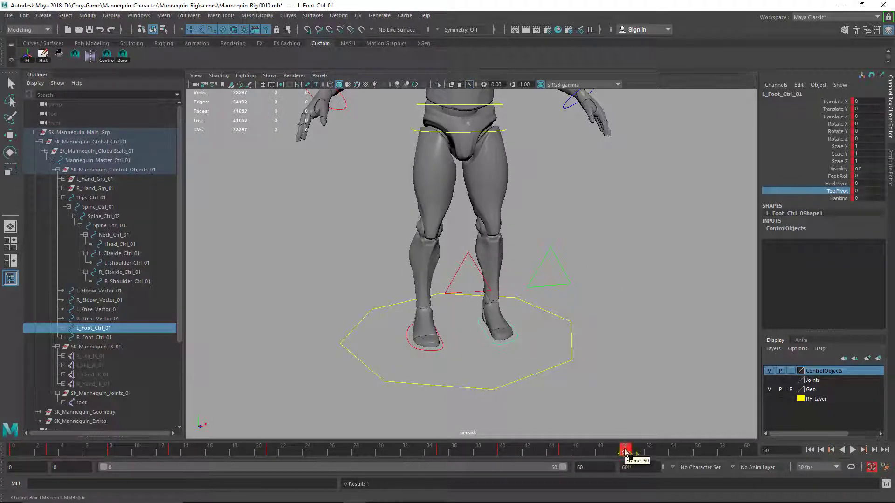
key(alt+v)
shift+click(564, 451)
drag(565, 451, 400, 450)
key(alt+v)
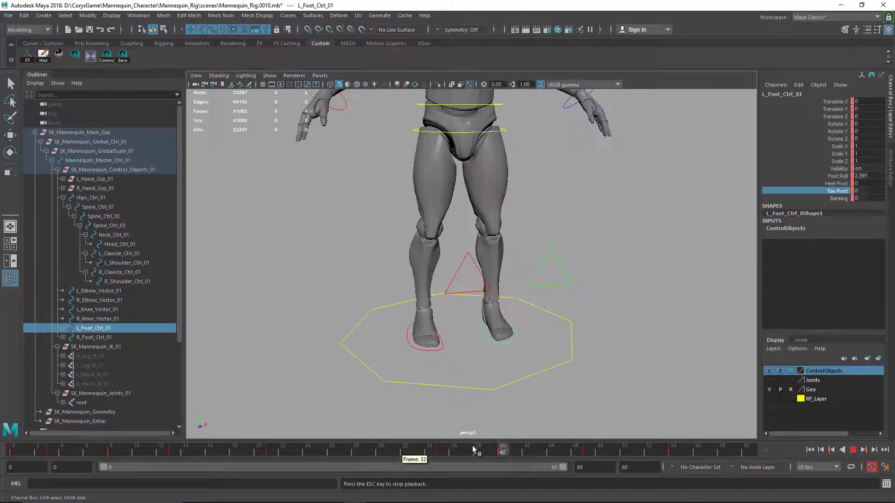
key(alt+v)
- Go to frame 54 and extend the end of the playback range to frame 100
click(672, 451)
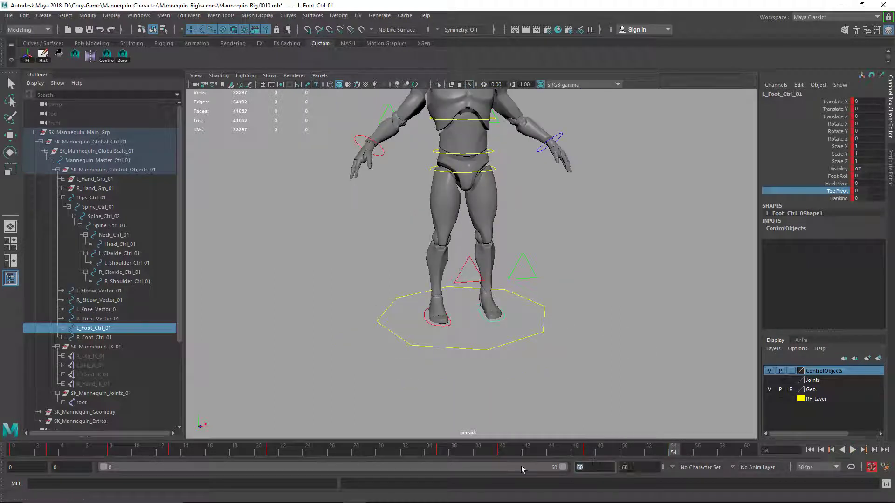
text(100)
key(Return)
scroll(429, 356, up, 3)
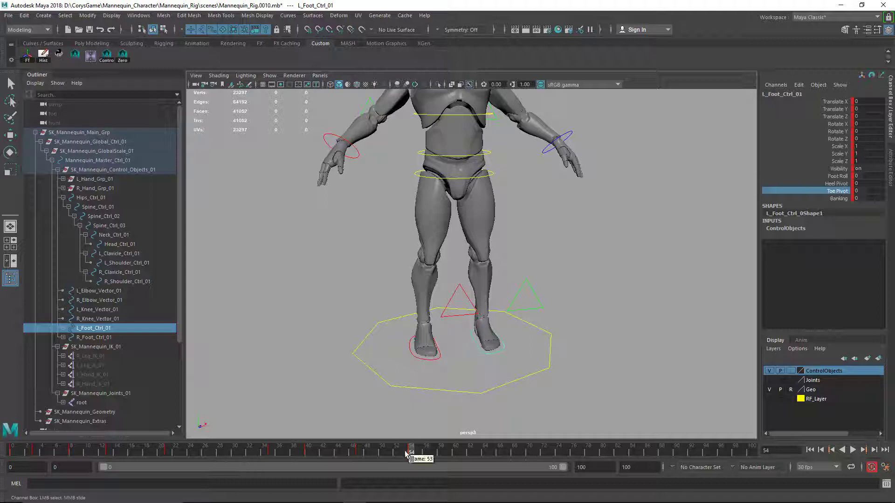
- Select both foot controls and move the key at frame 54 to frame 64
mouse_move(406, 453)
mouse_down()
mouse_move(320, 454)
mouse_move(410, 455)
mouse_up()
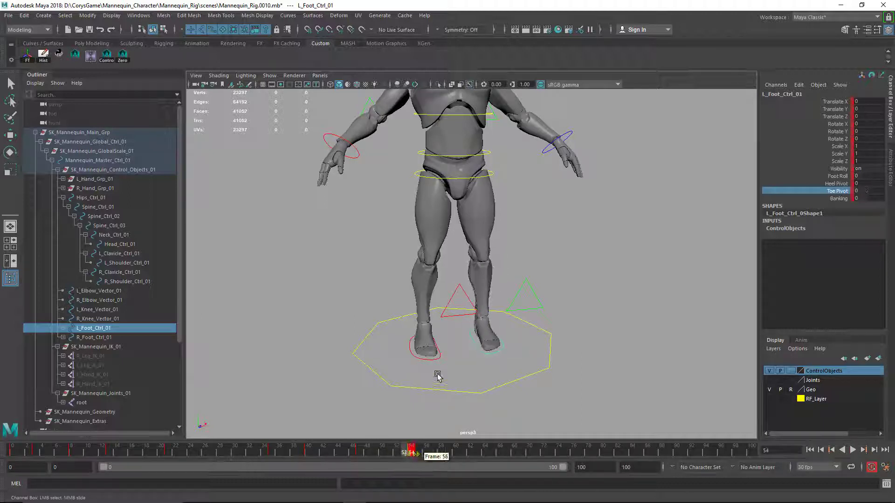
click(440, 355)
shift+click(427, 358)
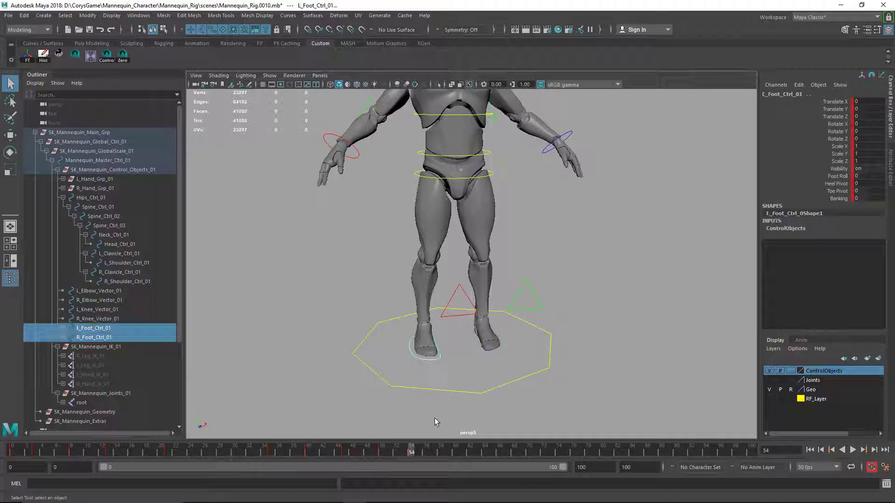
shift+drag(413, 453, 485, 453)
- Select only the left foot control and set its Toe Pivot to -10 at frame 55
click(385, 449)
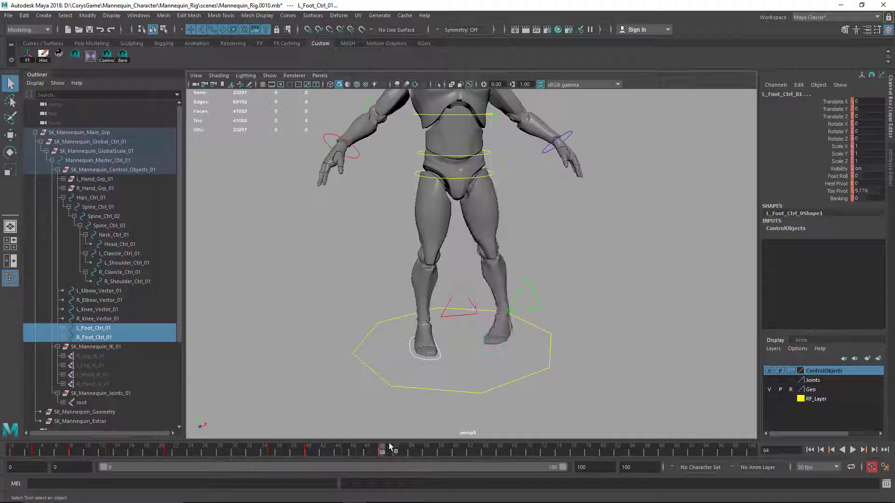
ctrl+click(488, 356)
shift+click(488, 352)
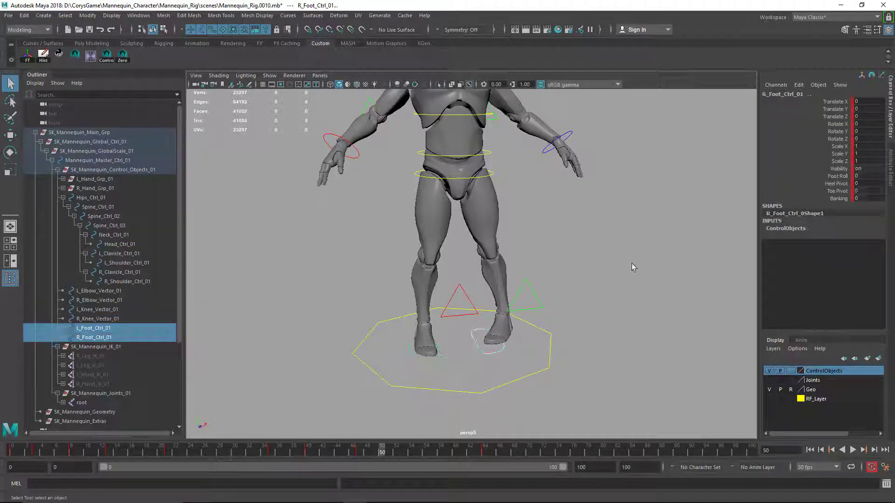
ctrl+click(489, 359)
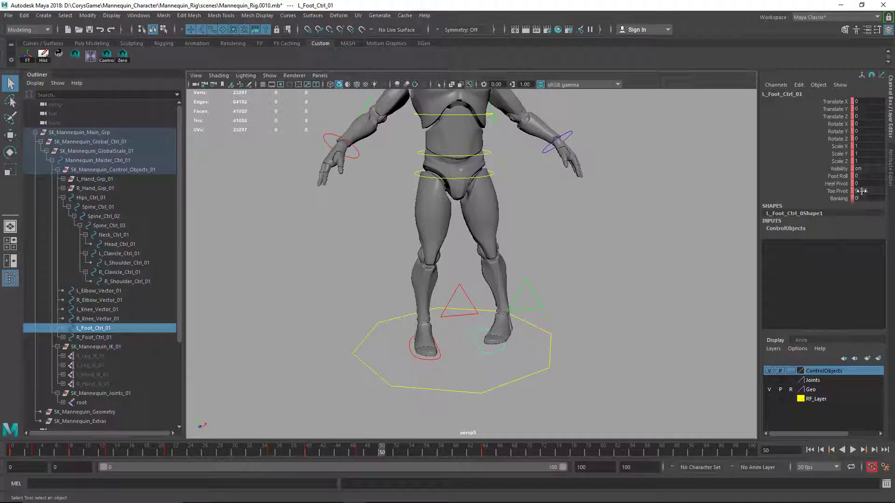
click(417, 451)
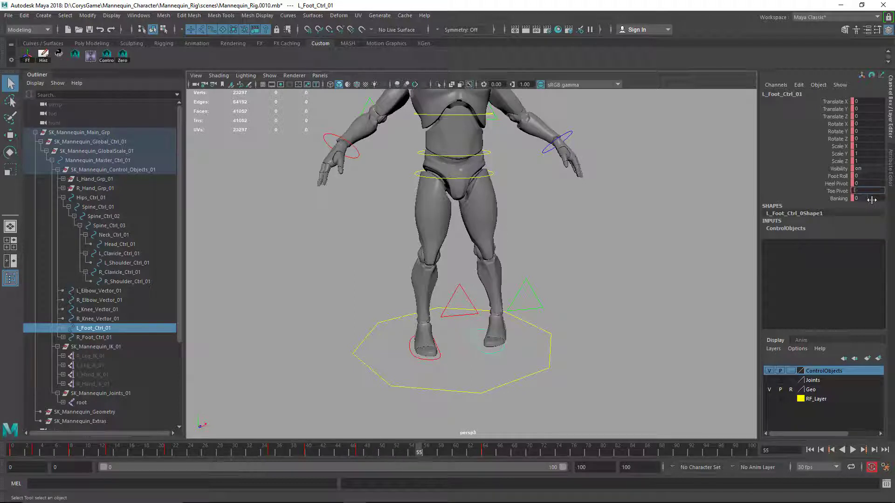
text(-10)
key(Return)
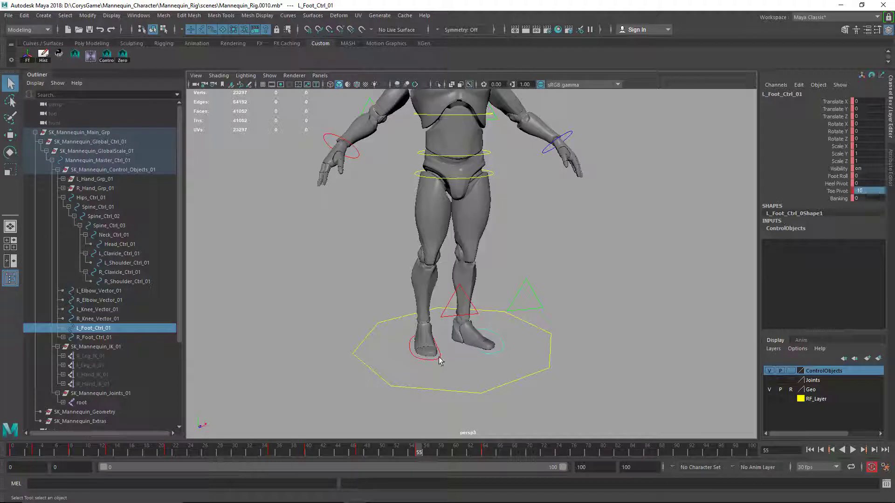
- Select the right foot control, play back its swing, and move its frame 50 key to frame 61
key(Right)
click(378, 454)
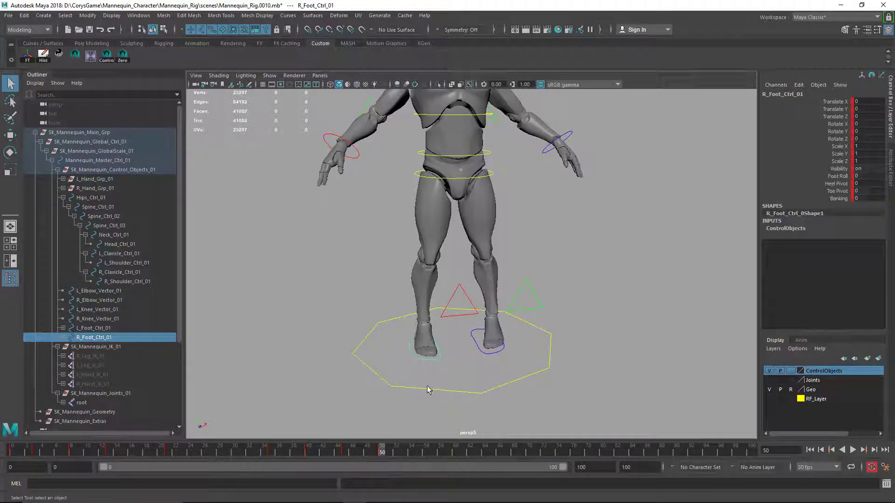
mouse_move(342, 457)
mouse_down()
mouse_move(400, 453)
mouse_move(345, 455)
mouse_up()
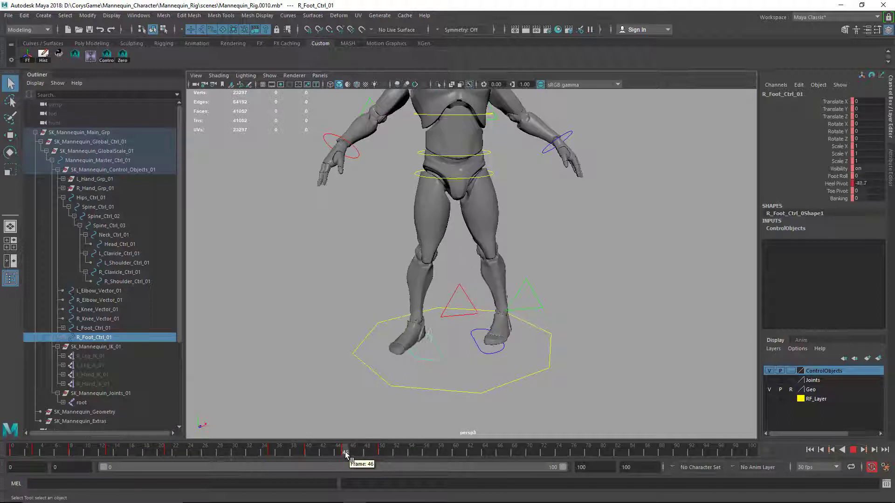
shift+click(384, 455)
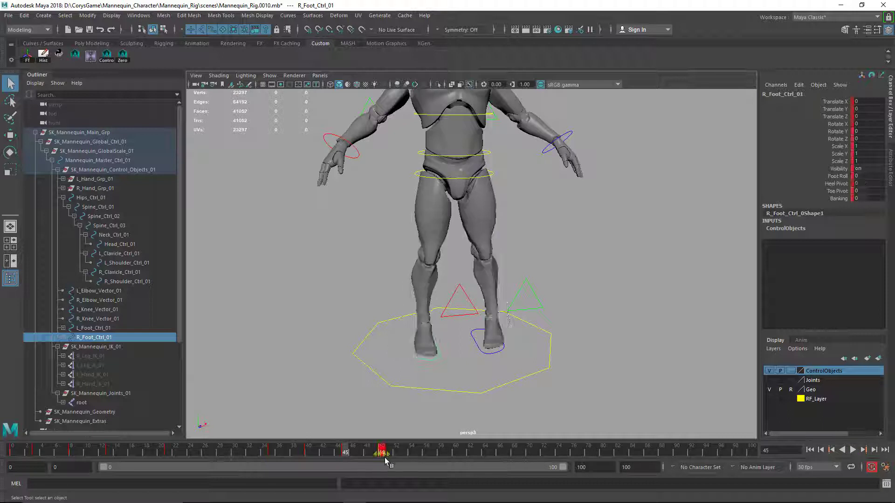
drag(422, 450, 462, 454)
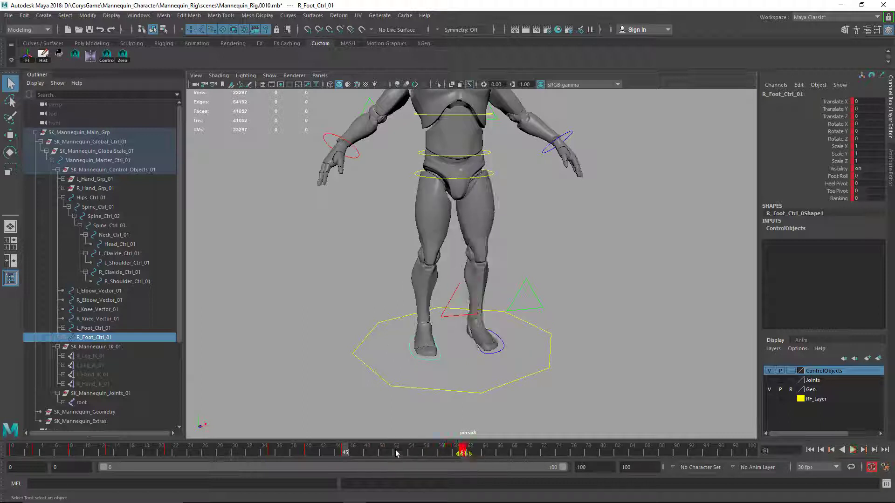
- Set the right foot's Heel Pivot to about 42 at frame 52 and play back the animation
click(396, 452)
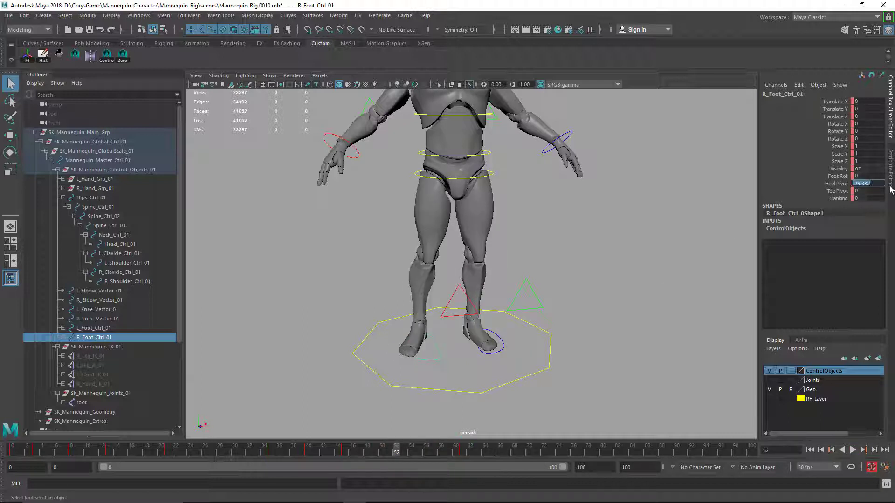
key(Return)
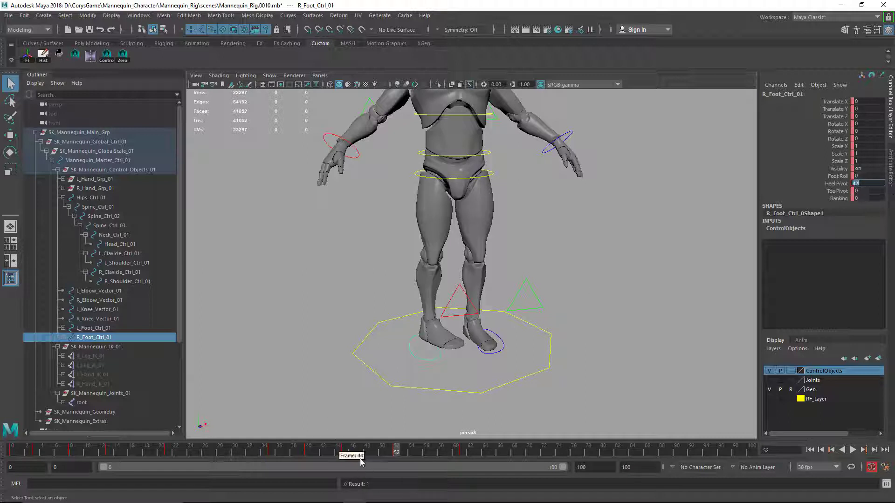
key(alt+v)
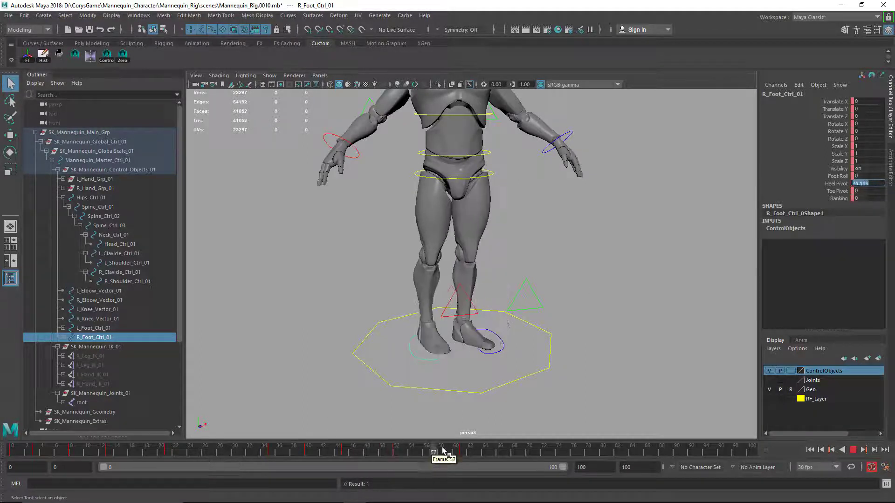
key(alt+v)
- Add the left foot control to the selection, key both feet at frame 64, and advance to frame 69
shift+click(504, 346)
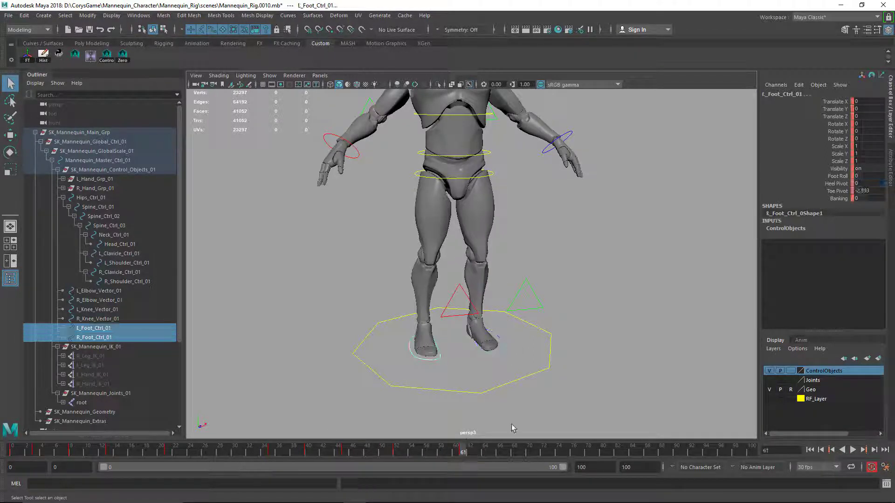
click(484, 452)
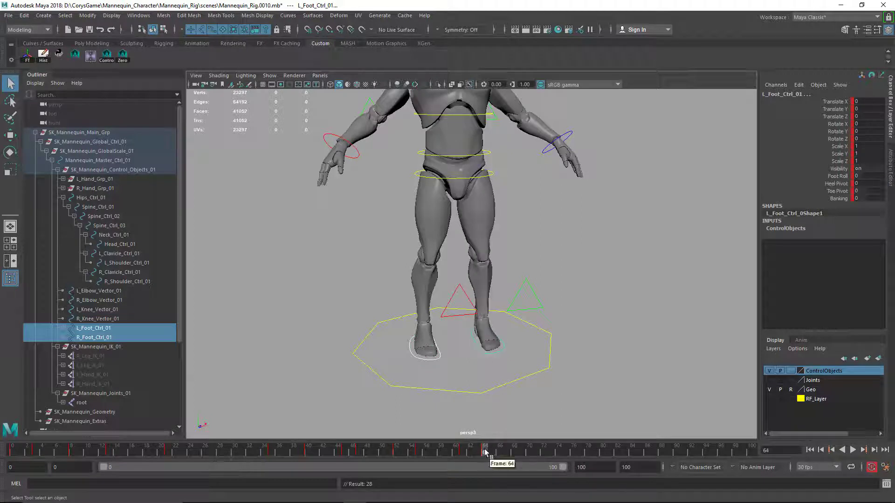
drag(484, 454, 521, 453)
- Select both foot controls and set their Banking to -10 at frame 69
click(454, 357)
click(441, 357)
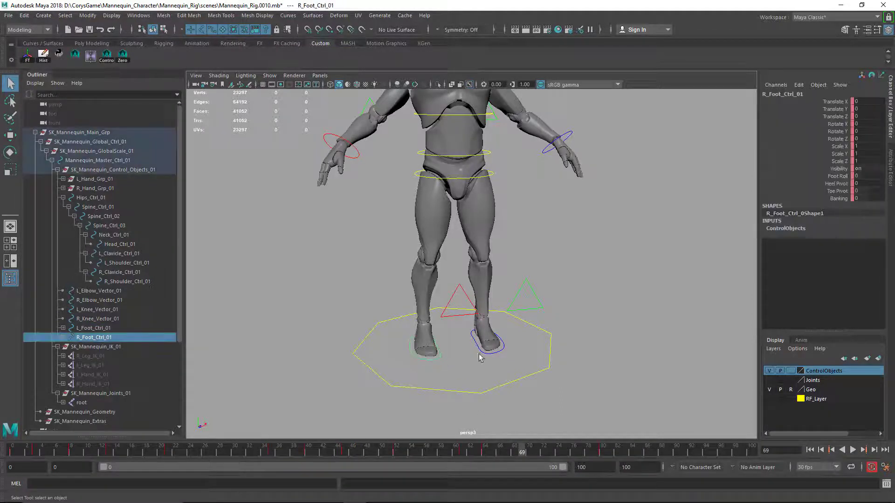
shift+click(482, 355)
click(841, 198)
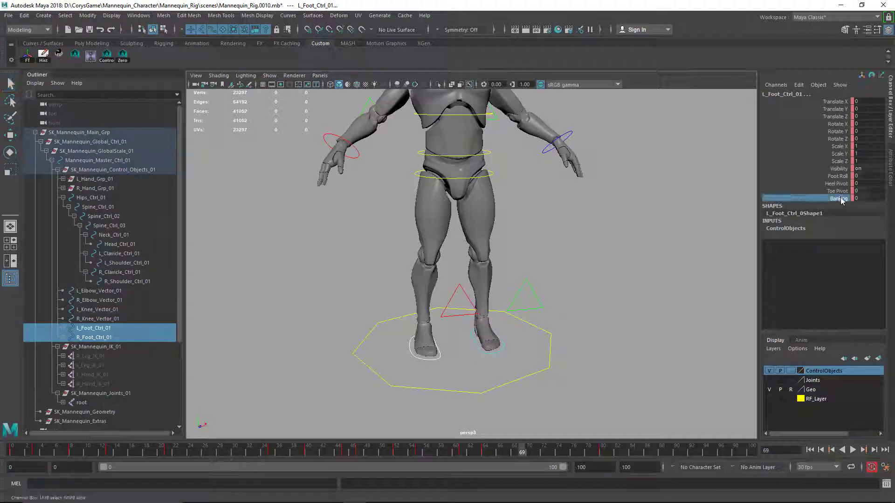
middle_drag(685, 218, 555, 237)
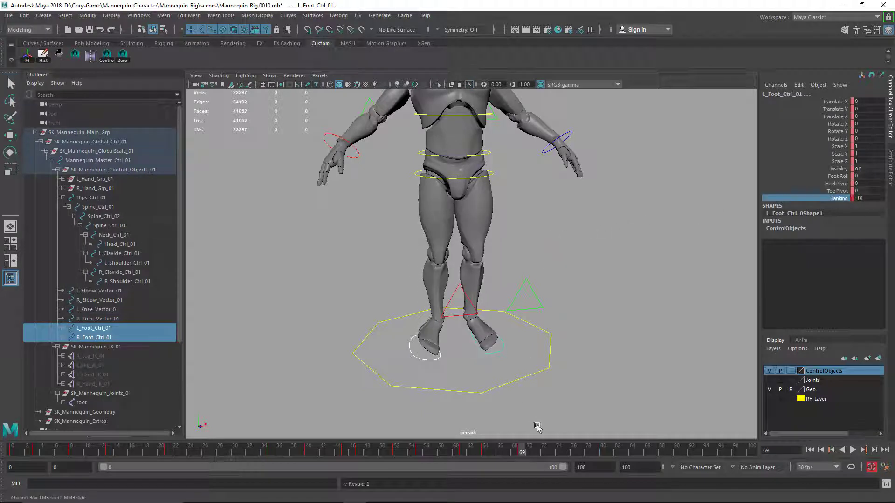
- Set the Banking of both feet to 10 at frame 75 and play back the animation
drag(572, 452, 564, 452)
middle_drag(548, 362, 771, 333)
click(465, 453)
key(alt+v)
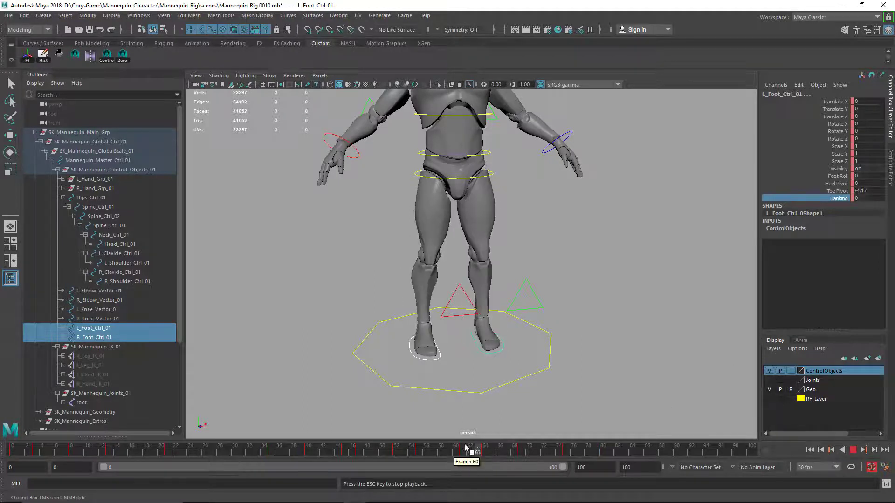
key(alt+v)
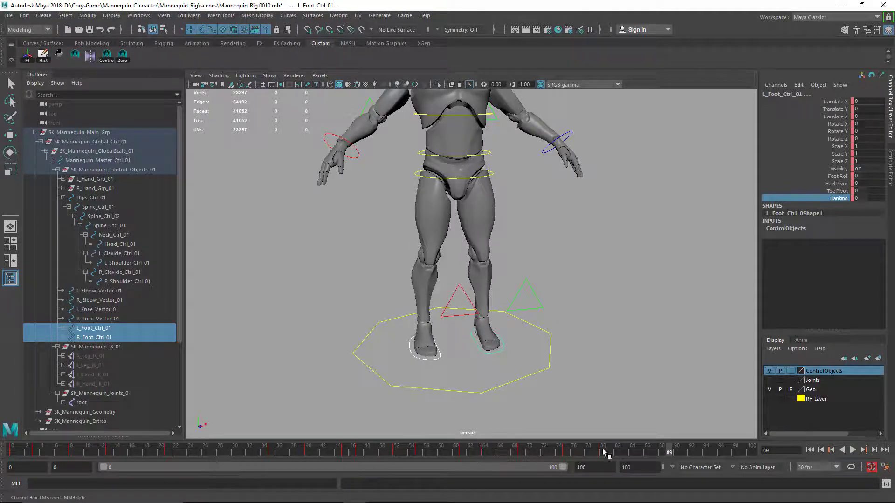
- Move the feet's frame 75 key to frame 78 and play back the banking motion
shift+drag(602, 452, 640, 450)
click(566, 454)
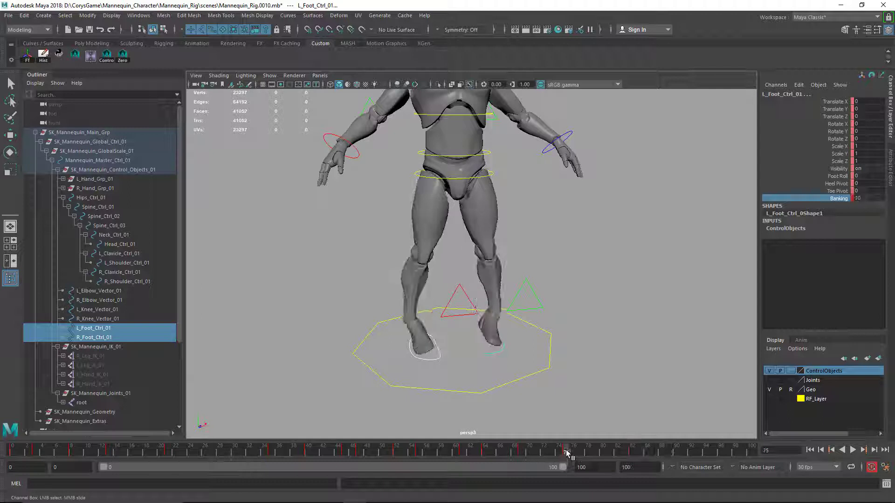
key(alt+v)
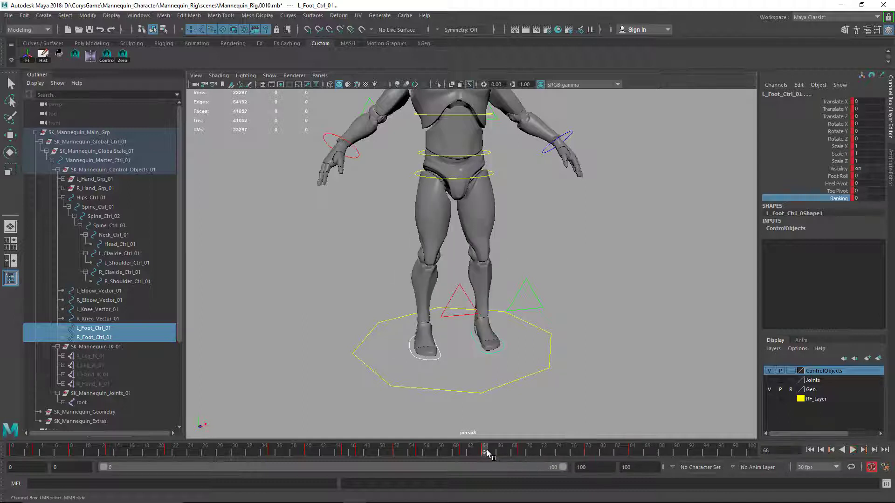
key(alt+v)
click(467, 455)
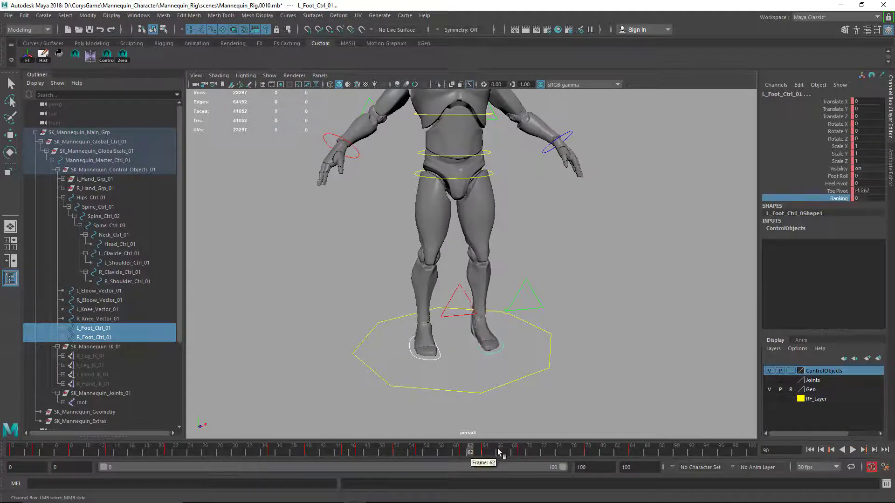
key(alt+v)
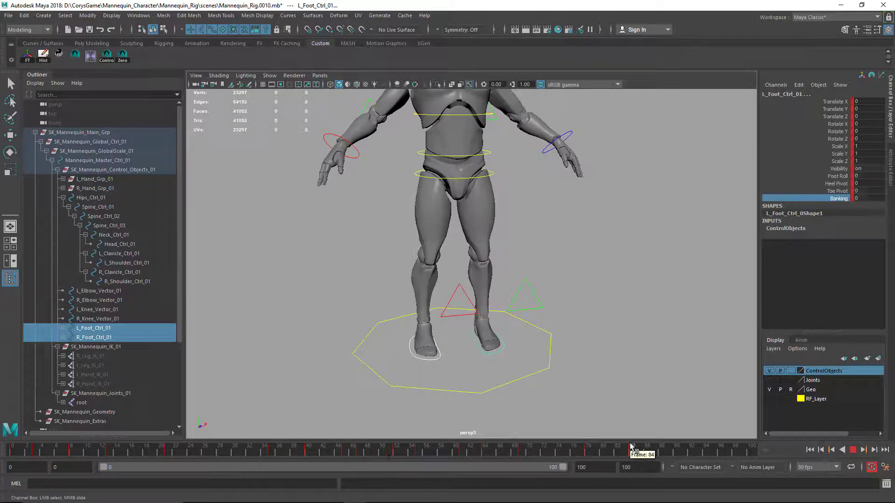
key(alt+v)
- Key both foot controls in their neutral pose at frames 84 and 100
alt+drag(506, 333, 665, 383)
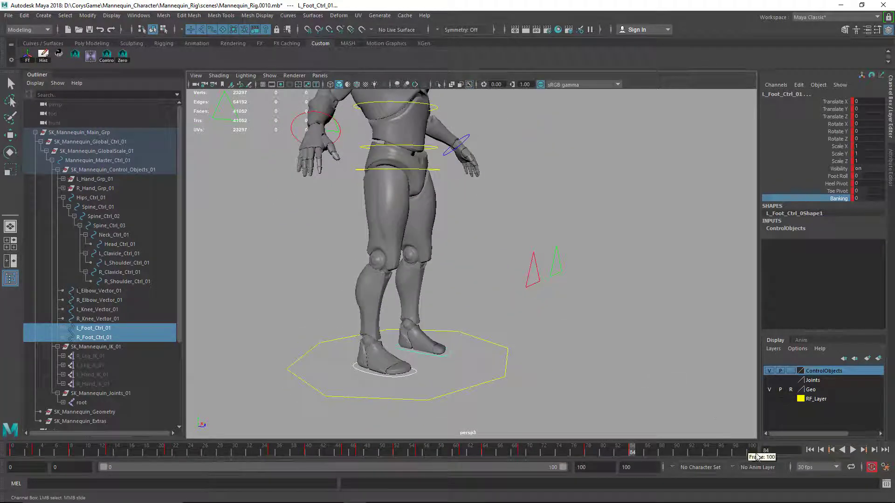
click(755, 455)
alt+drag(524, 367, 582, 365)
- At frame 91, lift the right foot control up and back and rotate it about 71 degrees in X
drag(640, 452, 684, 453)
click(454, 358)
key(w)
alt+drag(455, 358, 414, 322)
key(e)
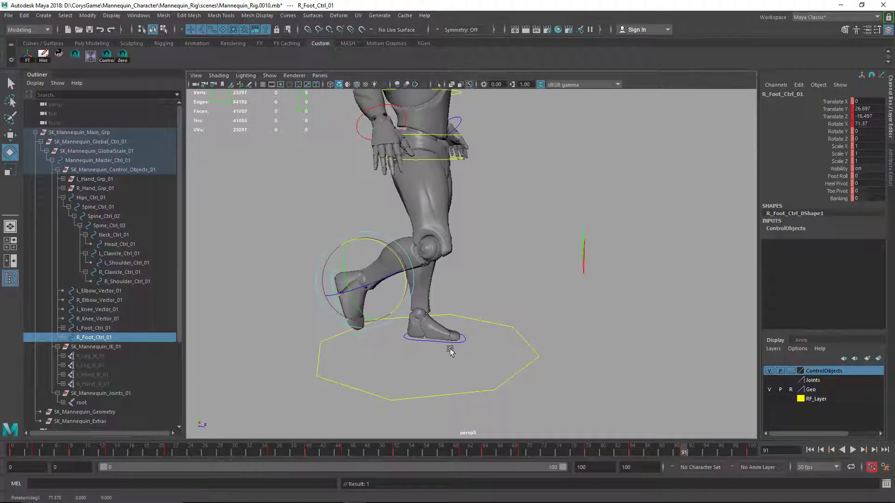
- Adjust the right foot control's rotation at frame 95, key it, and play back the foot lift
drag(705, 449, 714, 447)
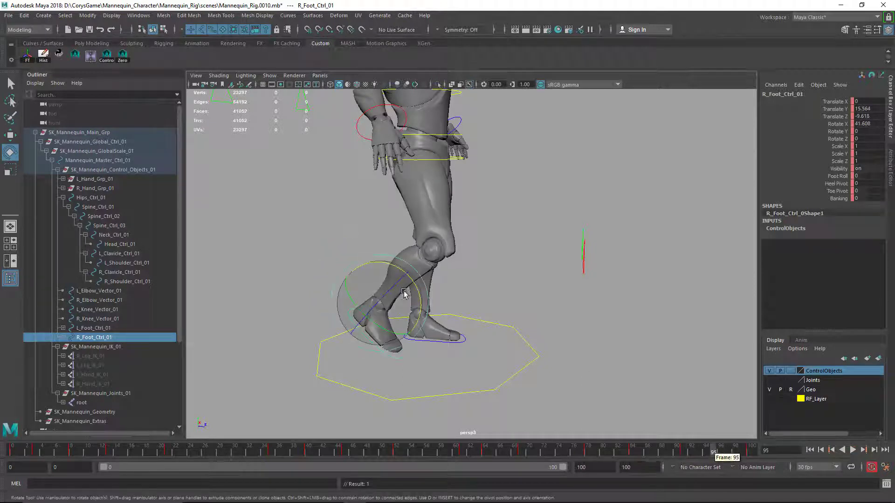
drag(420, 302, 414, 276)
key(s)
key(alt+v)
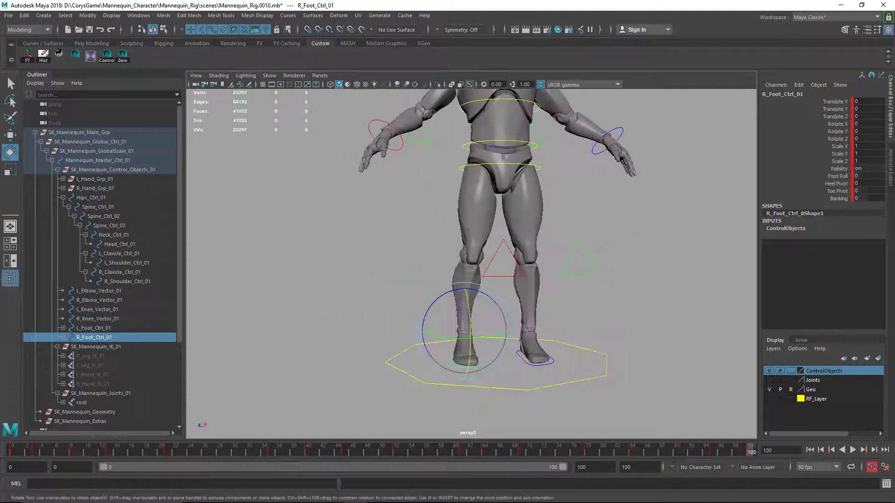
- Extend the playback end to frame 120, select the left foot control, and review frames 89 to 100
text(120)
key(Return)
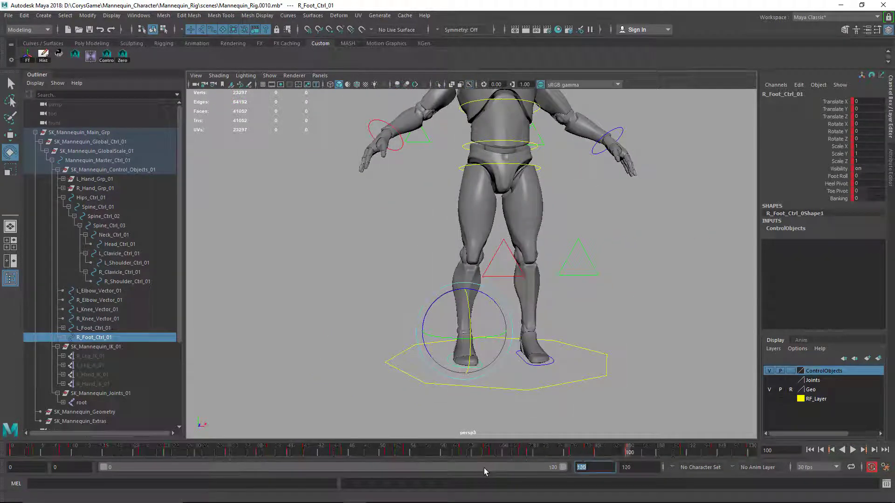
mouse_move(643, 450)
mouse_down()
mouse_move(677, 453)
mouse_move(561, 452)
mouse_up()
click(557, 364)
mouse_move(563, 366)
alt+mouse_down()
mouse_move(557, 349)
mouse_move(593, 326)
mouse_move(555, 332)
mouse_move(565, 327)
mouse_move(561, 338)
alt+mouse_up()
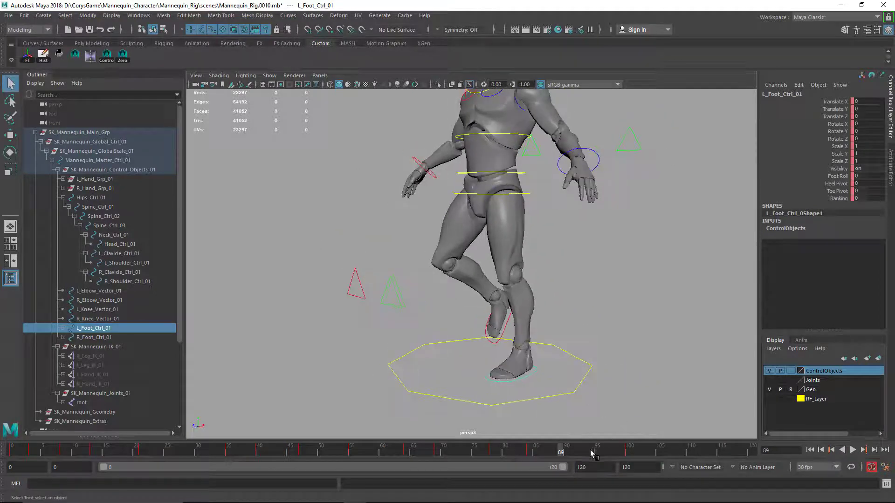
drag(562, 453, 627, 461)
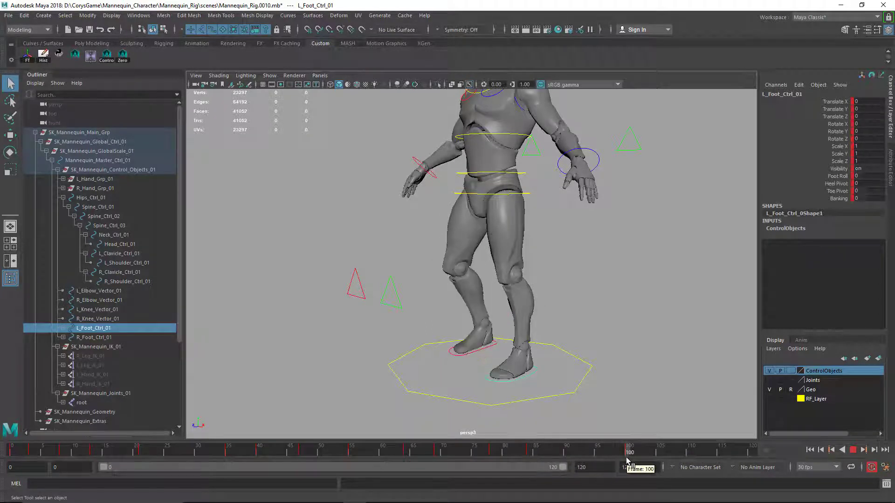
- Set the left foot's Foot Roll to a negative value at frame 92 and scrub through the motion
click(579, 461)
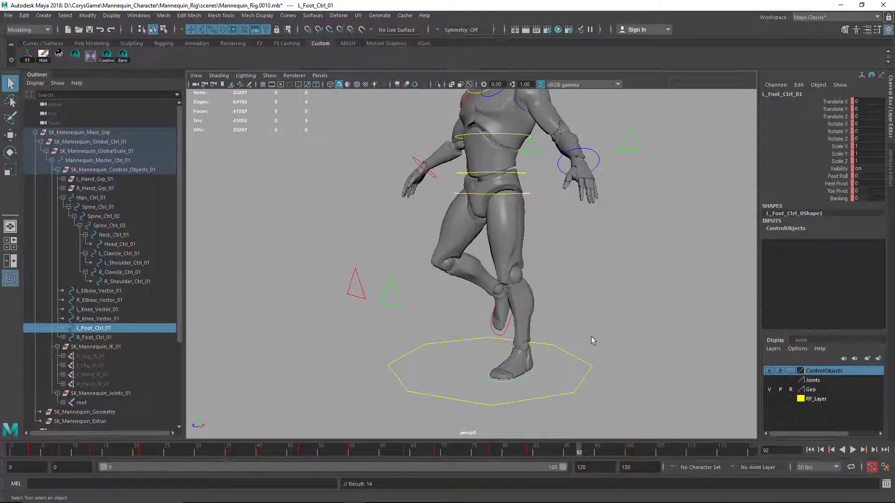
click(824, 177)
middle_drag(614, 259, 580, 272)
drag(543, 460, 624, 455)
alt+drag(555, 314, 606, 319)
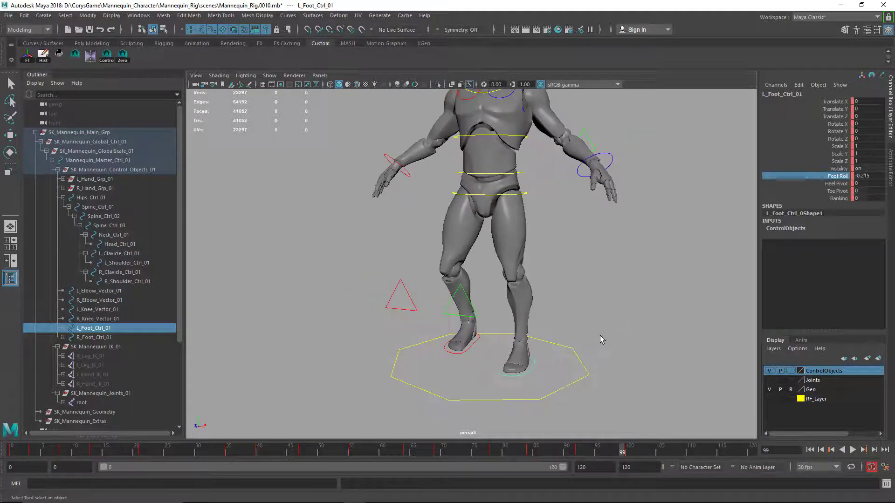
- Check both foot controls at frame 100 and key the left foot control at frame 105
key(q)
double_click(628, 456)
click(629, 456)
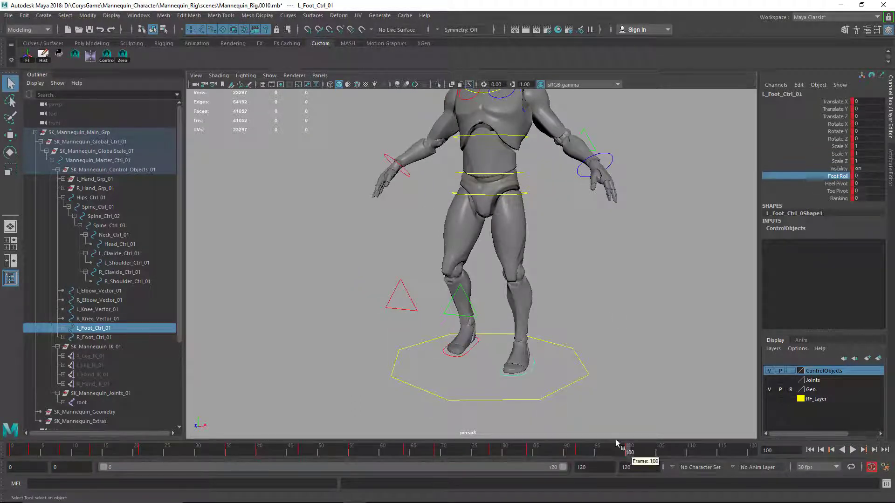
click(471, 357)
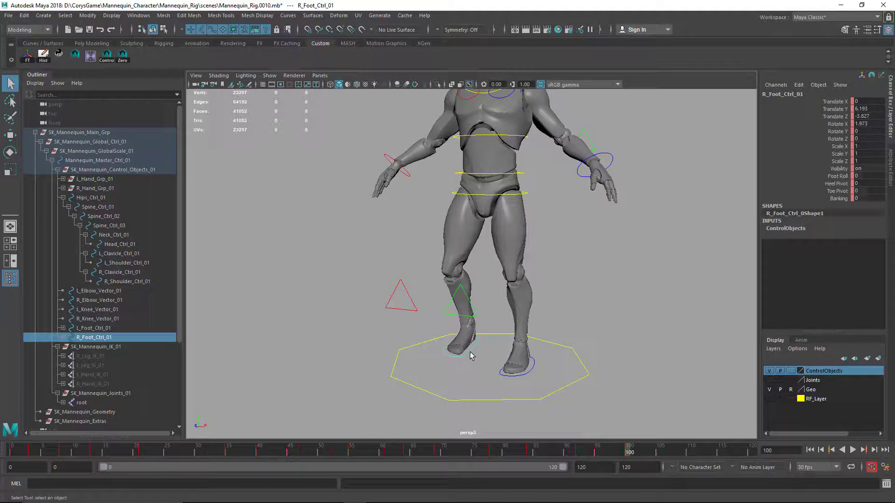
click(662, 452)
key(Left)
alt+drag(565, 373, 572, 364)
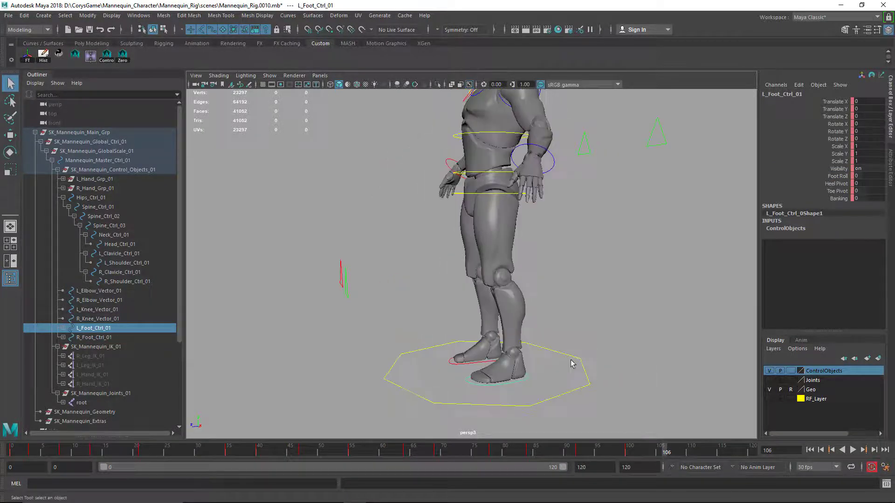
drag(658, 450, 658, 451)
key(s)
- Select all of the rig's controls, key them at frame 105, and advance to frame 106
alt+drag(526, 275, 578, 283)
alt+middle_drag(578, 283, 573, 350)
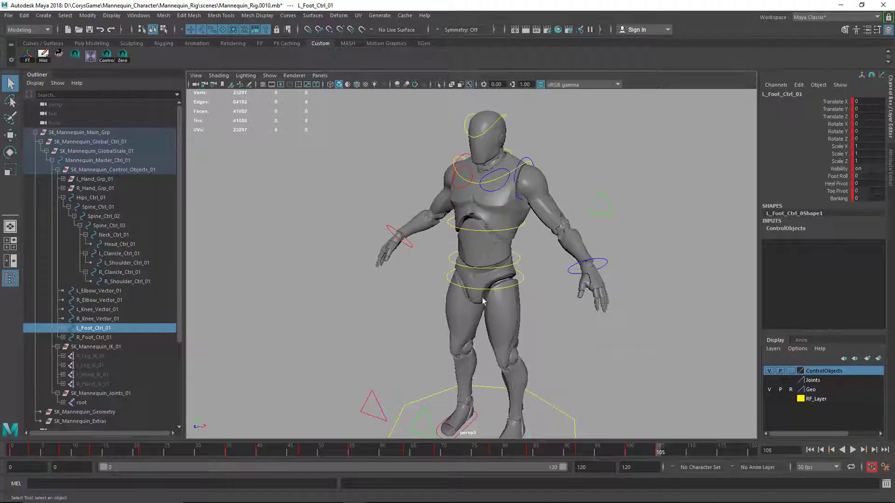
alt+right_drag(483, 301, 260, 122)
click(109, 58)
alt+drag(459, 279, 515, 285)
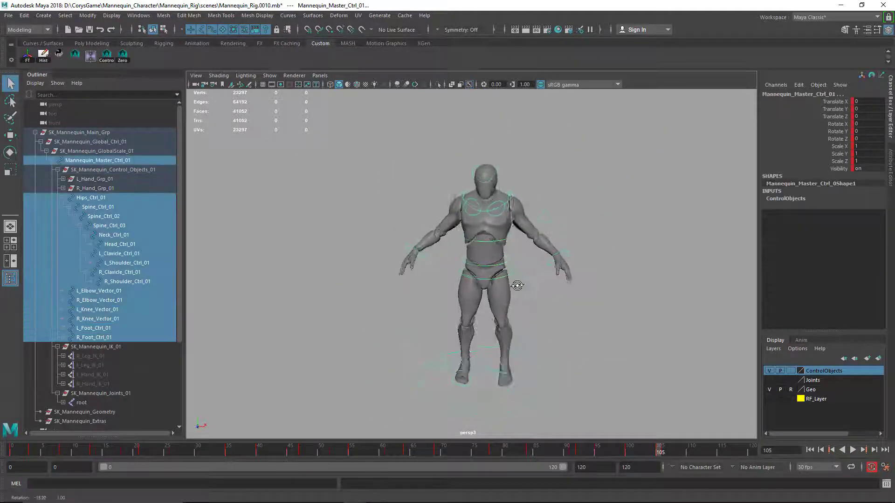
alt+right_drag(515, 286, 573, 305)
mouse_move(573, 305)
alt+mouse_down()
mouse_move(561, 298)
mouse_move(586, 298)
alt+mouse_up()
key(alt+period)
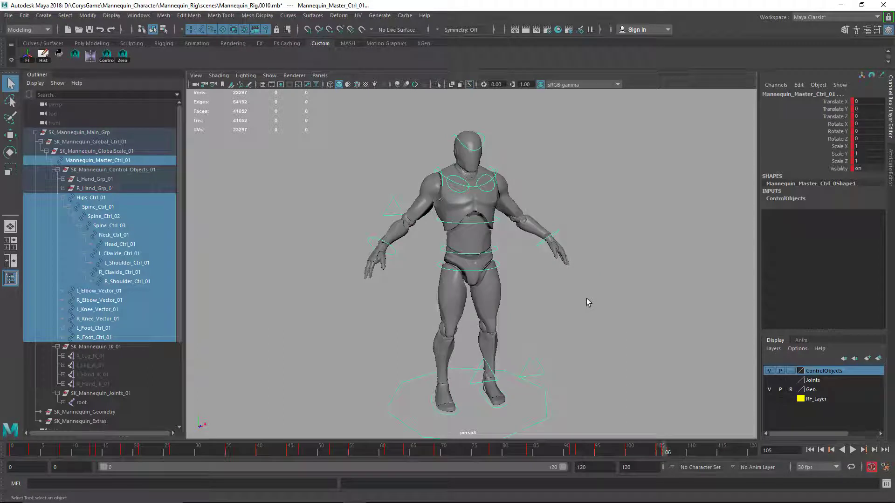
- Select both hand controls and key them at frame 120
click(572, 212)
click(558, 232)
alt+right_drag(558, 232, 565, 268)
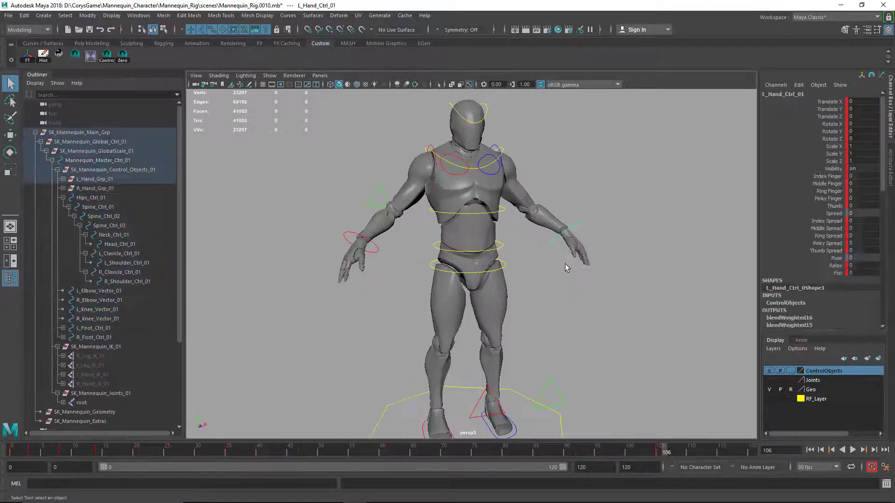
shift+click(377, 254)
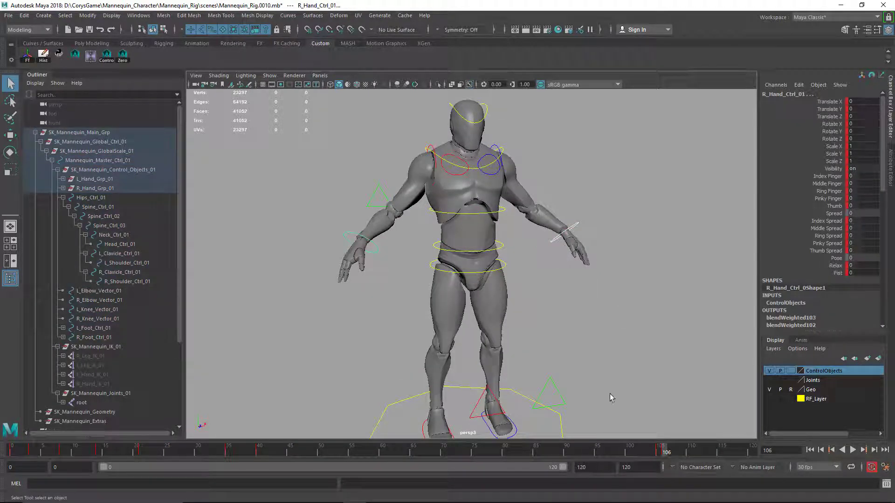
drag(742, 449, 751, 452)
key(s)
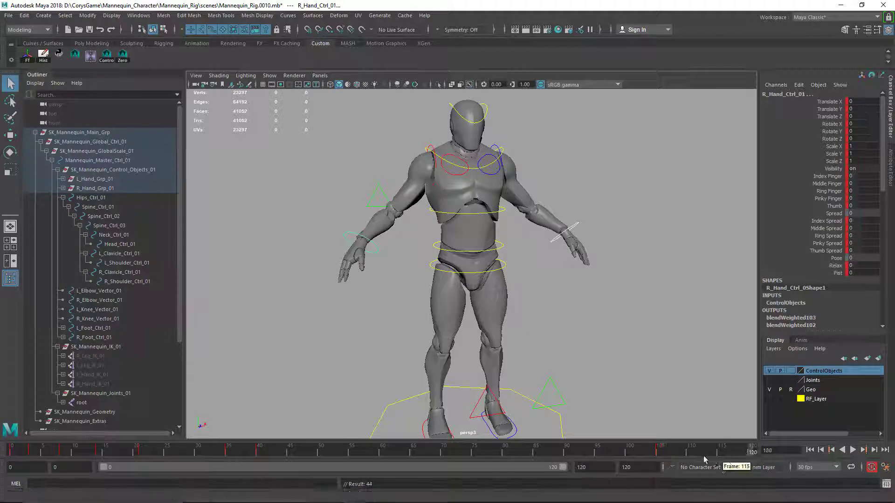
- Set the right hand's Index, Middle, Ring and Pinky Spread to 5 at frame 112 and key it
click(690, 448)
click(704, 449)
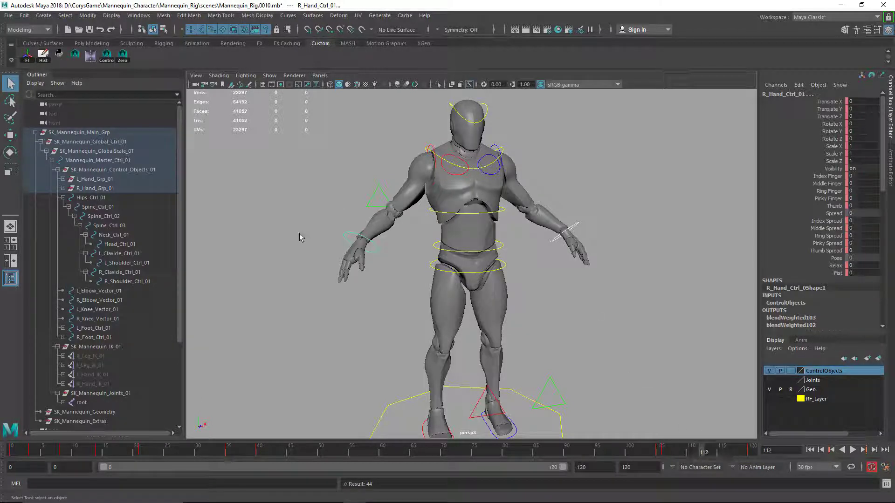
click(368, 252)
alt+drag(373, 255, 489, 273)
alt+right_drag(494, 273, 604, 282)
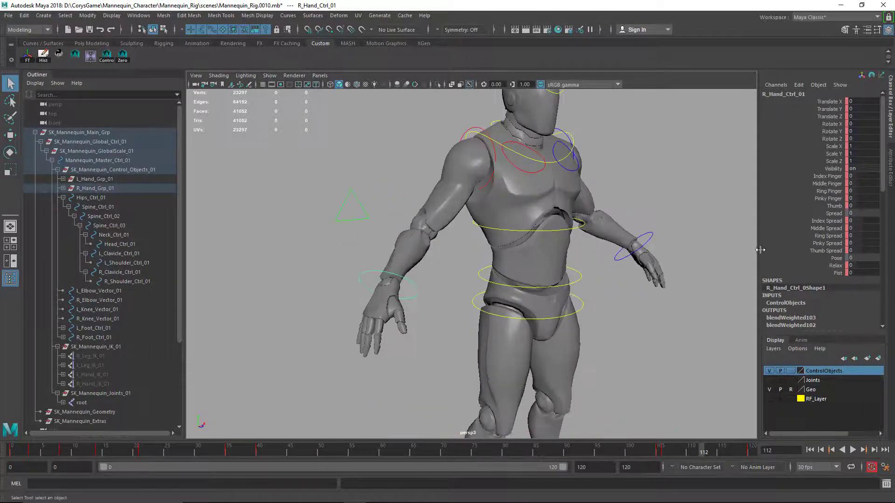
mouse_move(826, 225)
mouse_down()
mouse_move(827, 251)
mouse_move(828, 243)
mouse_up()
middle_drag(439, 295, 546, 290)
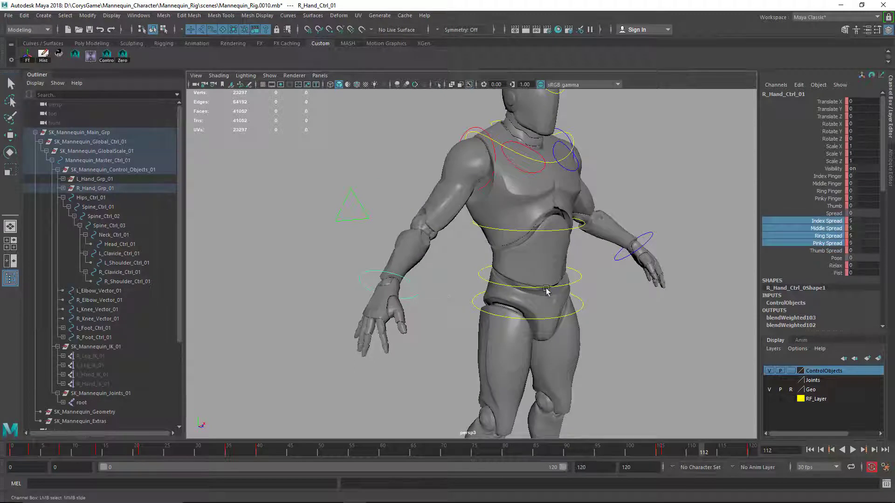
key(s)
- Set the right hand's four finger Spread attributes to -5 at frame 116 and move its frame 112 key to frame 111
click(728, 451)
alt+drag(517, 297, 561, 303)
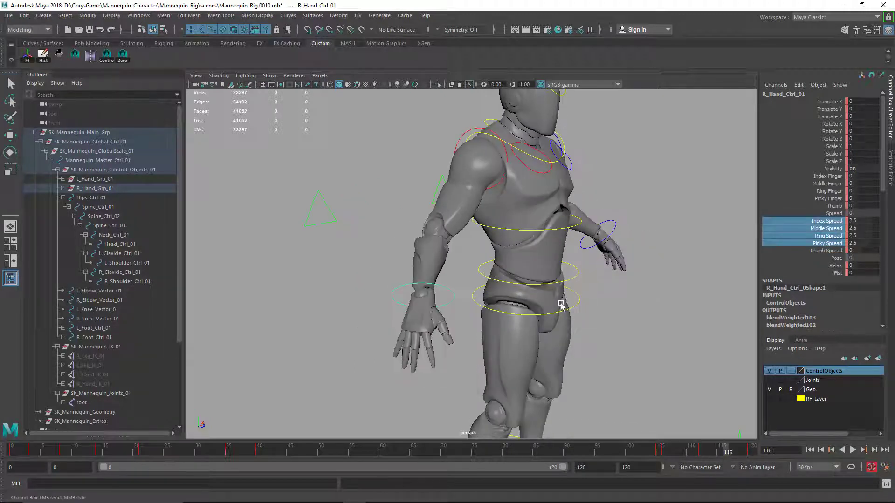
middle_drag(561, 305, 512, 290)
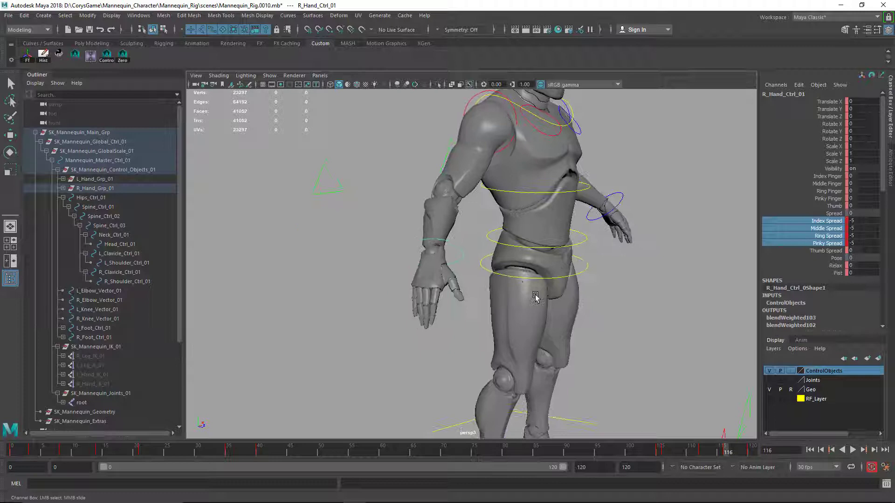
mouse_move(675, 452)
mouse_down()
mouse_move(667, 452)
mouse_move(751, 452)
mouse_move(691, 449)
mouse_up()
shift+click(701, 452)
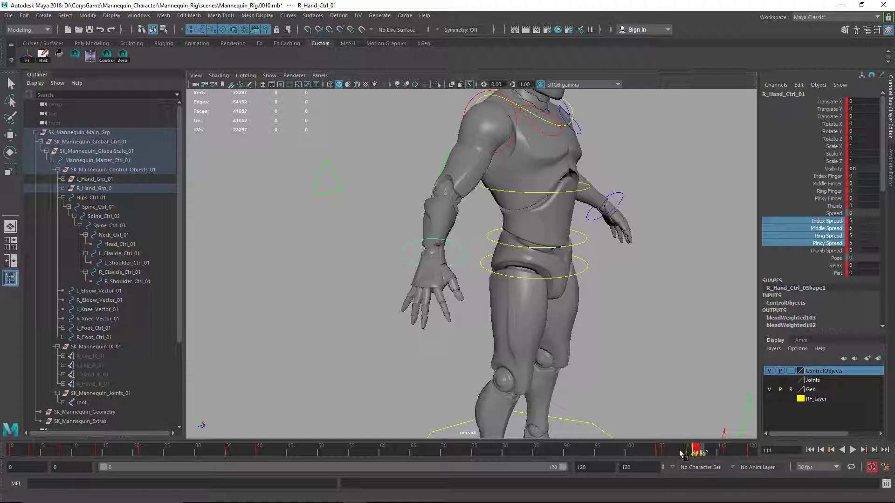
click(673, 451)
- Select the left hand control and set its Relax to 10 at frame 113
click(622, 201)
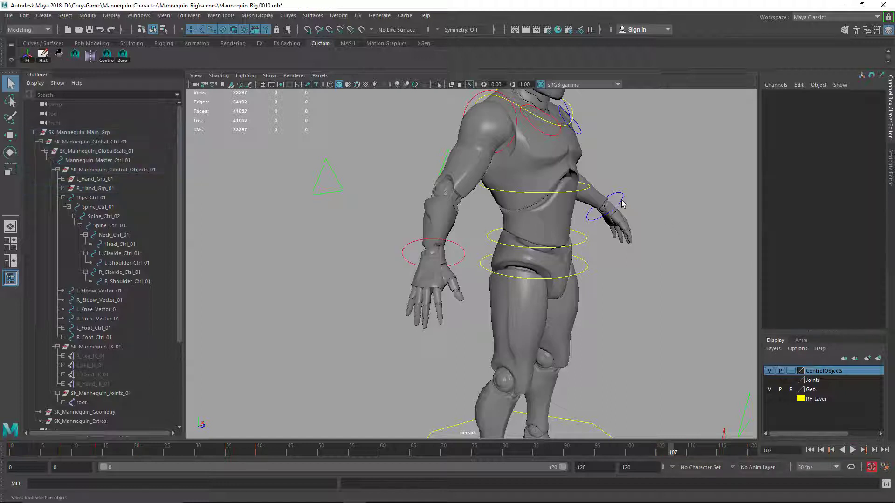
click(665, 456)
click(707, 452)
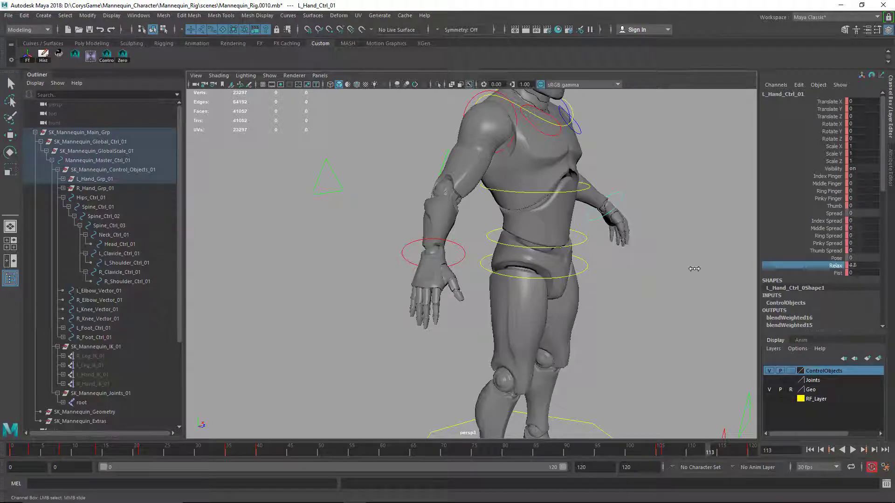
alt+middle_drag(677, 243, 685, 310)
alt+drag(685, 309, 631, 302)
- Move and rotate the left hand control into a new pose at frame 113 and play back the animation
key(w)
key(e)
key(alt+v)
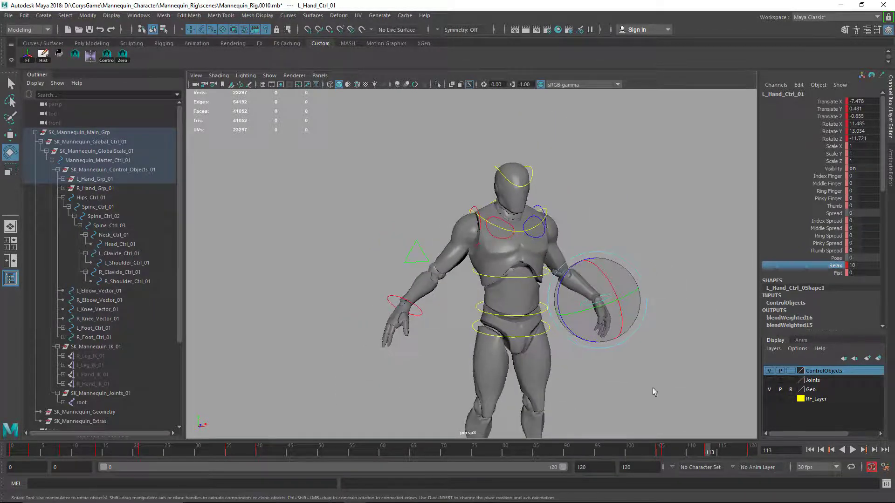
key(q)
key(alt+v)
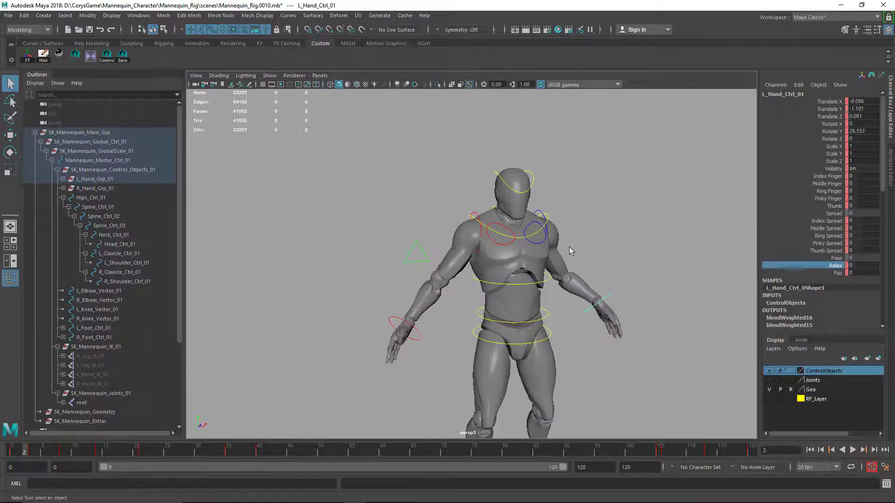
- Select the hips control and key it at frame 55
click(546, 244)
click(551, 334)
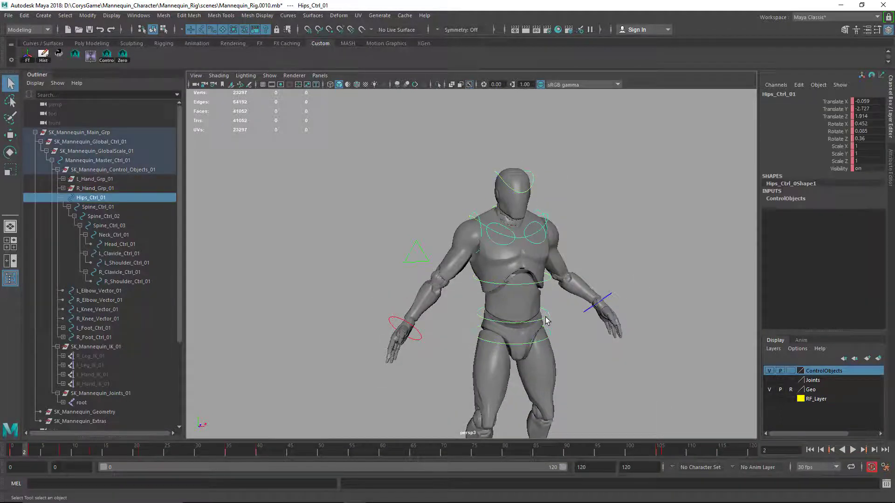
key(Down)
key(Up)
key(f)
drag(417, 450, 355, 458)
key(s)
drag(413, 456, 533, 455)
key(s)
click(416, 451)
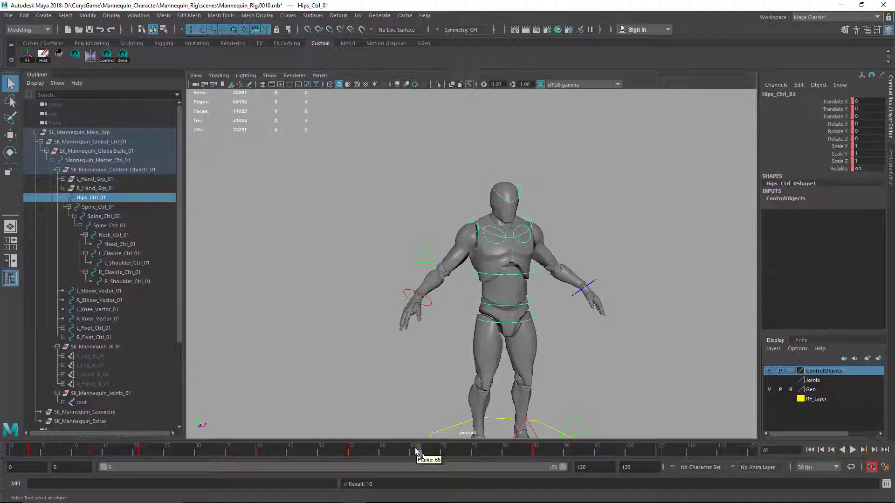
key(ctrl+z)
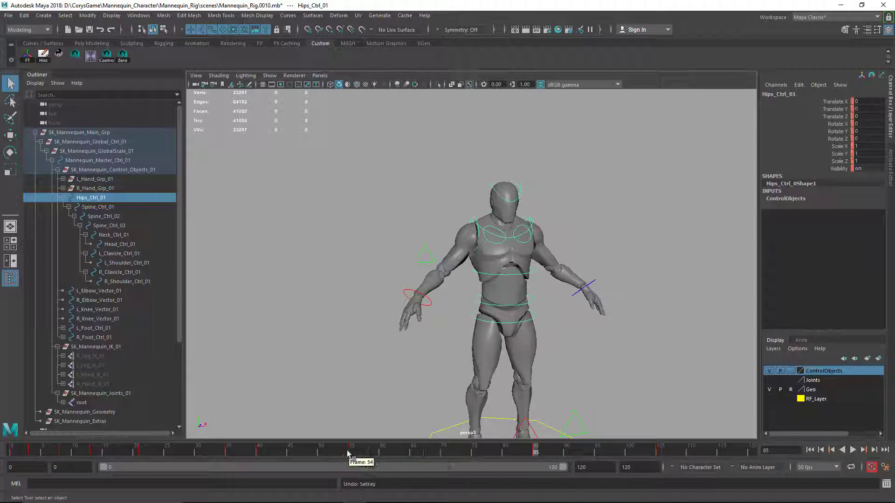
- Twist the hips control and Spine_Ctrl_01 sideways at frame 71, with Spine_Ctrl_01's Rotate Y at about 14.186
drag(352, 451, 451, 457)
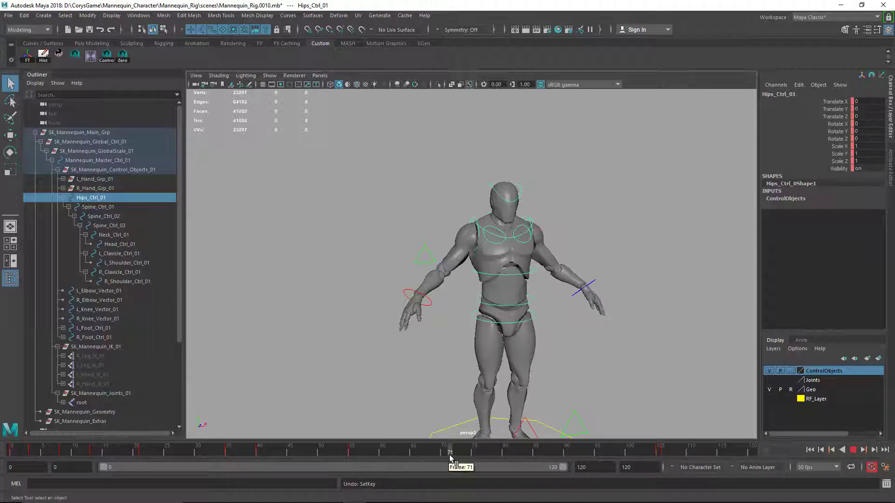
key(e)
drag(526, 329, 538, 321)
key(q)
click(531, 306)
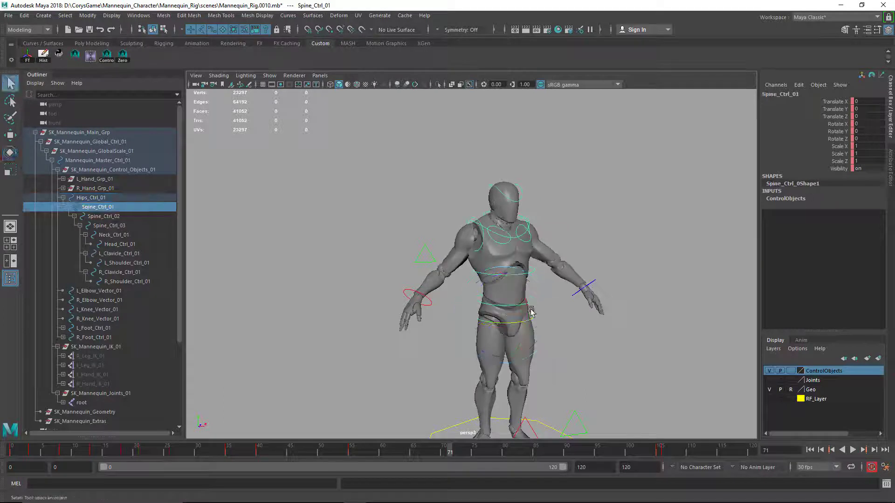
key(e)
- Rotate Spine_Ctrl_03 to about 3.068 in X and 6.686 in Y at frame 71 and play back the animation
click(514, 278)
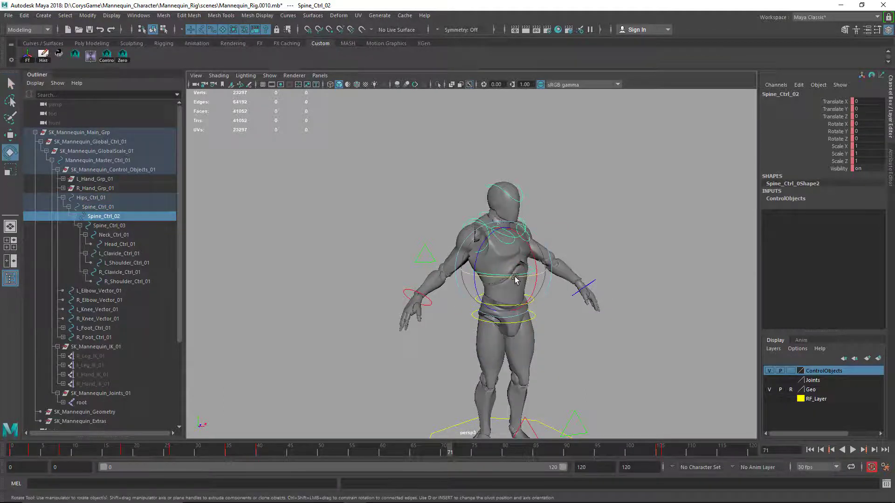
key(q)
click(515, 255)
key(e)
drag(507, 256, 541, 249)
key(q)
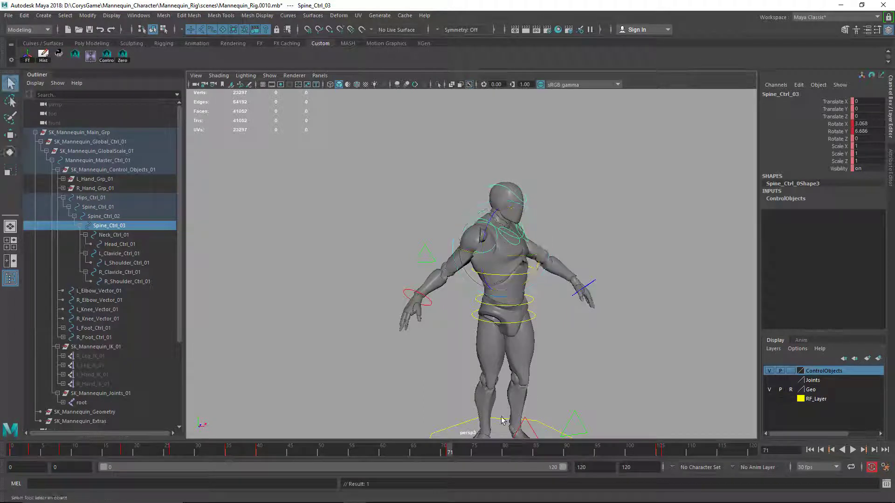
key(alt+v)
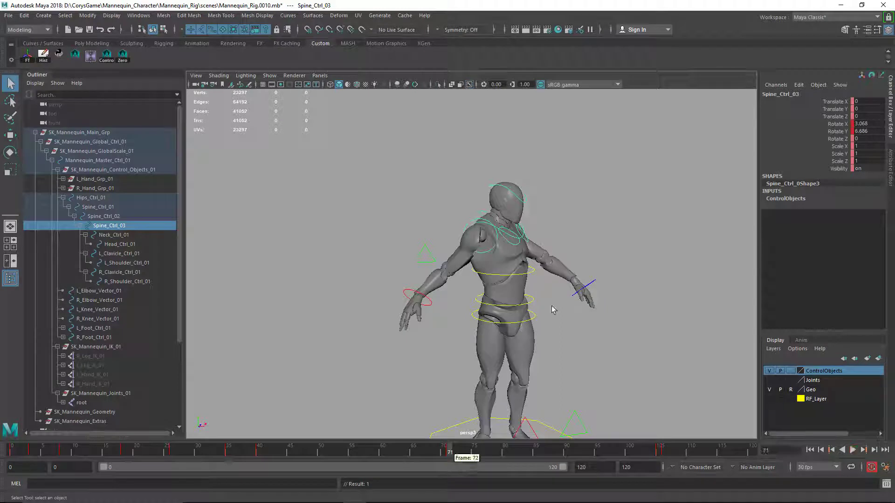
- Select the hips, Spine_Ctrl_01 and Spine_Ctrl_03 controls together and move their frame 71 keys to frame 67
click(535, 316)
shift+click(533, 300)
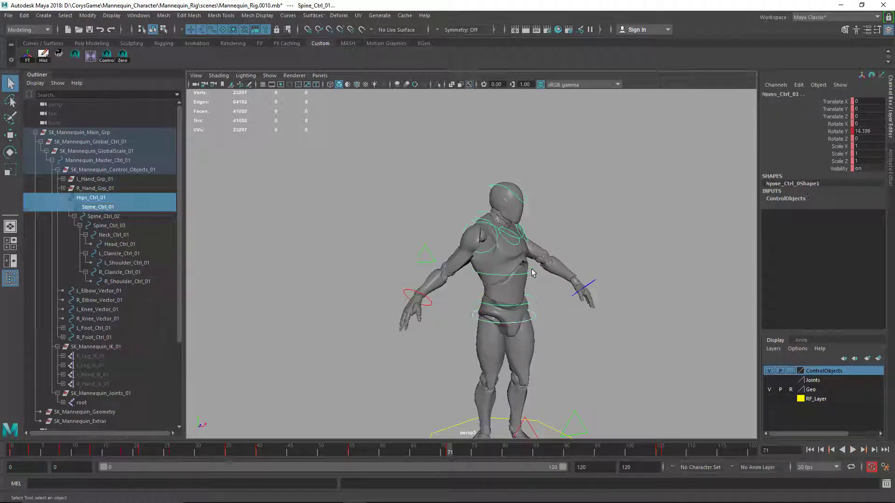
shift+click(534, 276)
shift+click(534, 274)
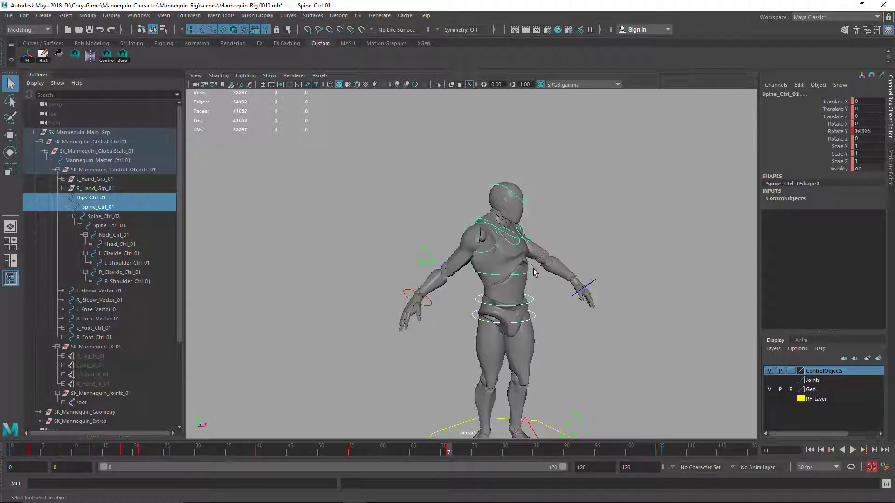
shift+click(511, 239)
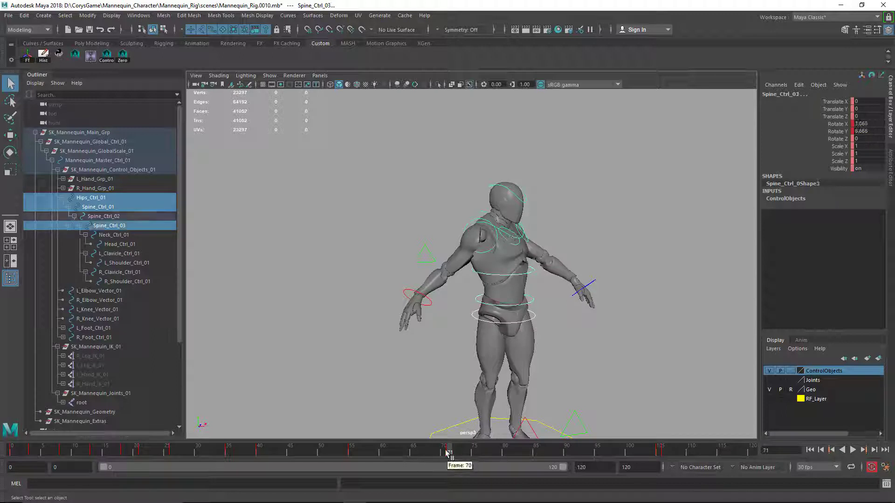
drag(451, 455, 425, 452)
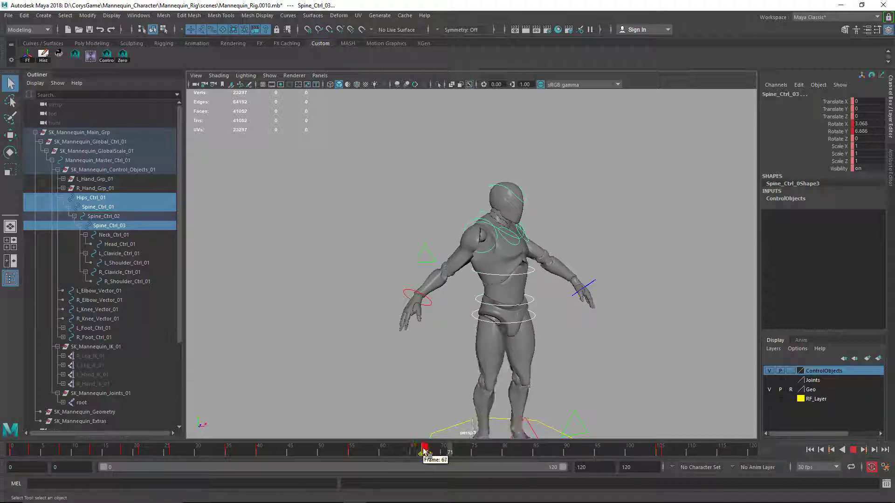
- Key the selected hips and spine controls at frame 55 and rotate them the opposite way at frame 81
click(350, 456)
click(425, 451)
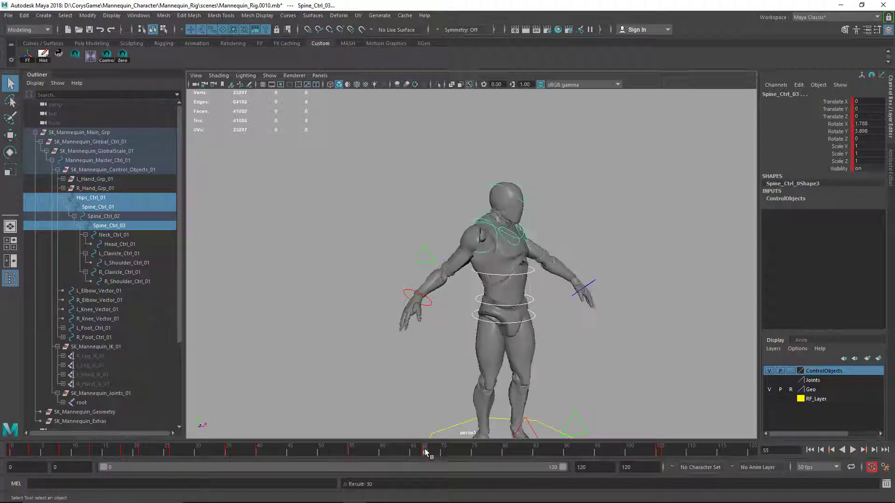
click(511, 455)
key(e)
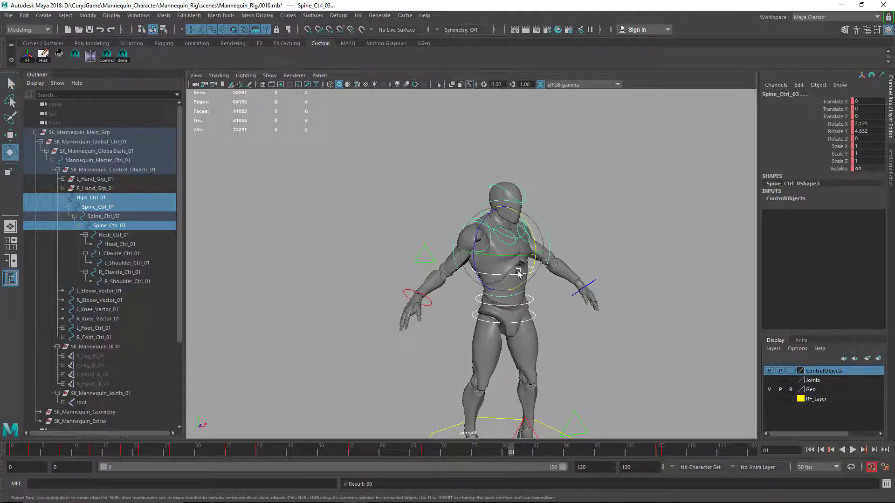
drag(522, 255, 499, 257)
- Key the right hand control at frames 64 and 81, and raise the hand slightly at frame 81
click(407, 290)
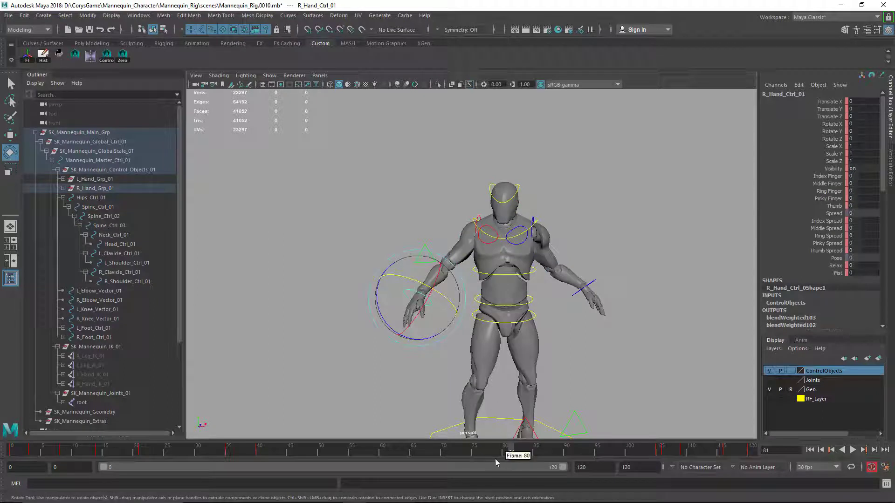
key(w)
click(410, 449)
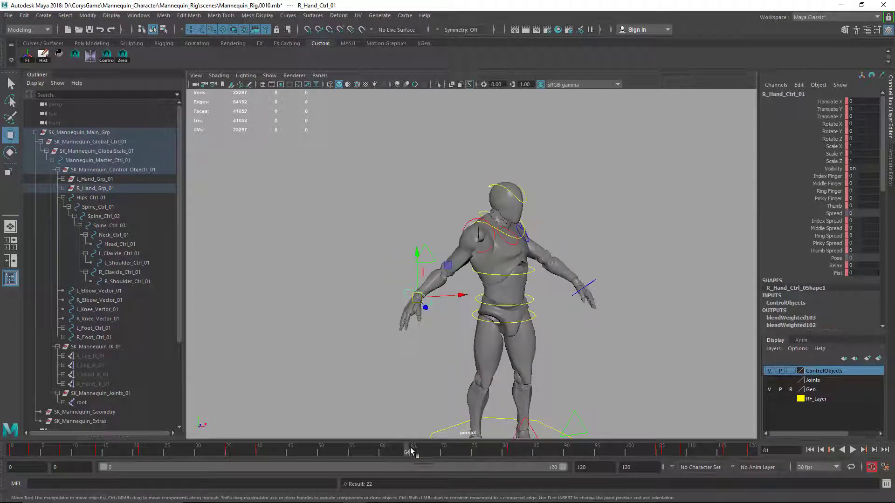
click(513, 448)
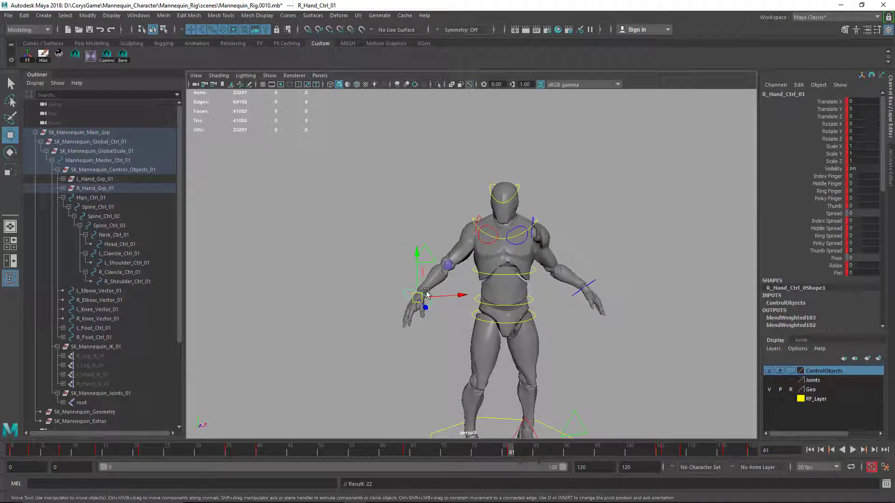
drag(426, 294, 424, 285)
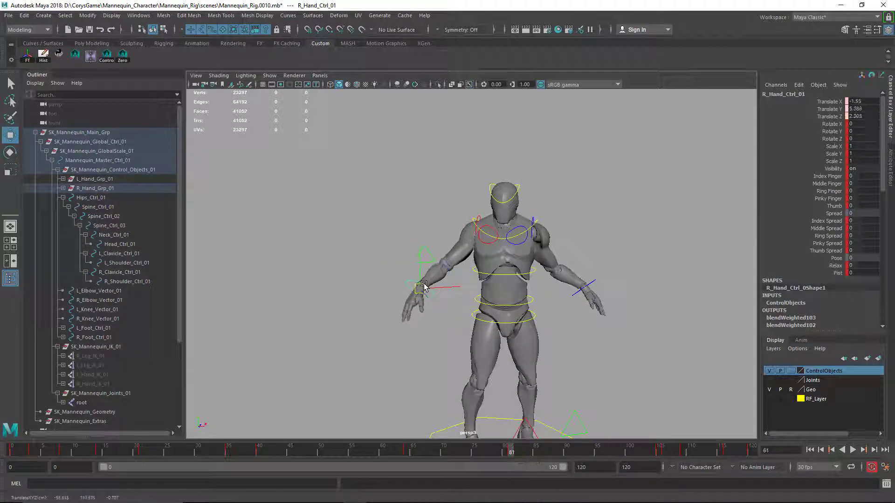
- Raise the left hand control at frame 64 to about -2.417, 14.311, 2.168 in translation and play back the animation
click(591, 287)
drag(527, 453, 406, 448)
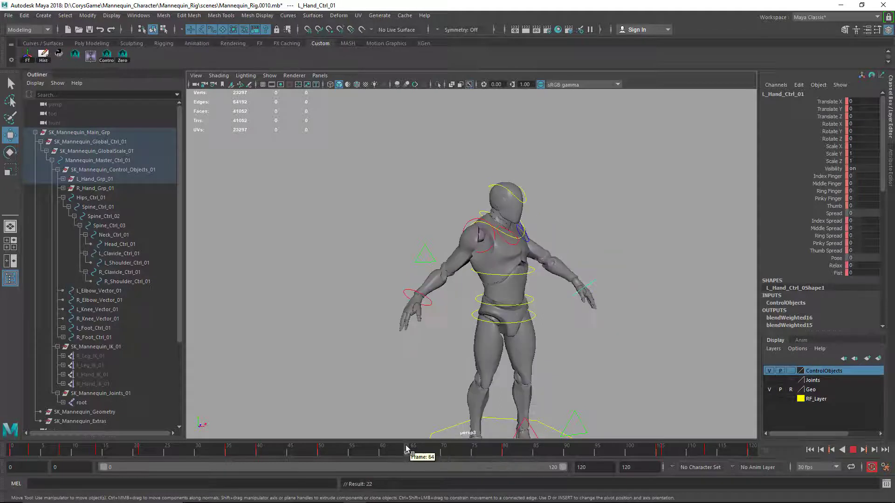
drag(588, 289, 576, 276)
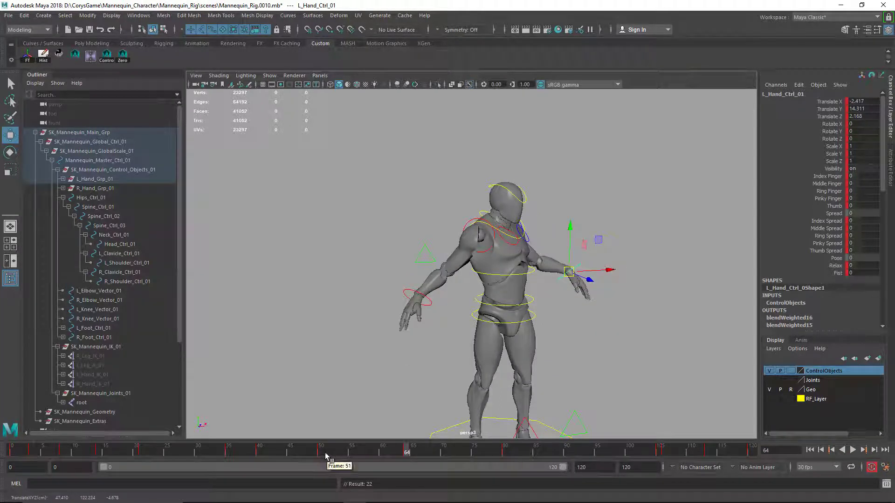
key(alt+v)
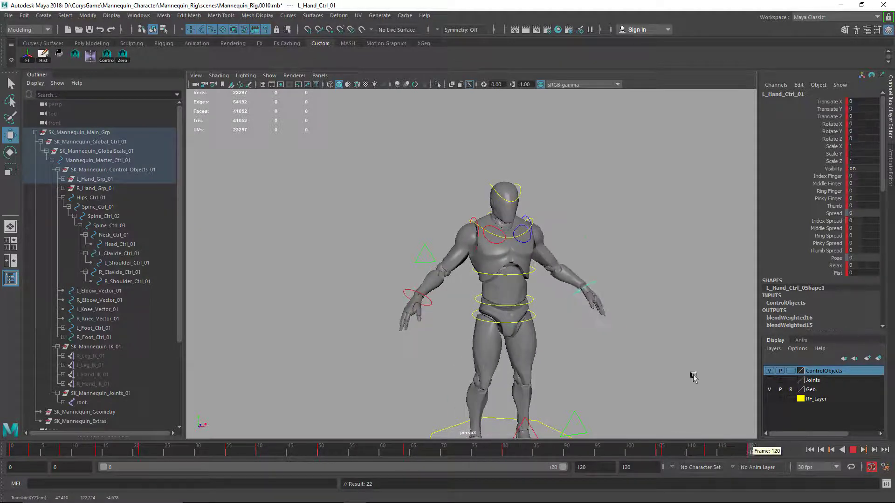
- Play the full animation and examine the mannequin's movement from several angles and distances
alt+drag(604, 275, 590, 316)
click(603, 275)
key(alt+v)
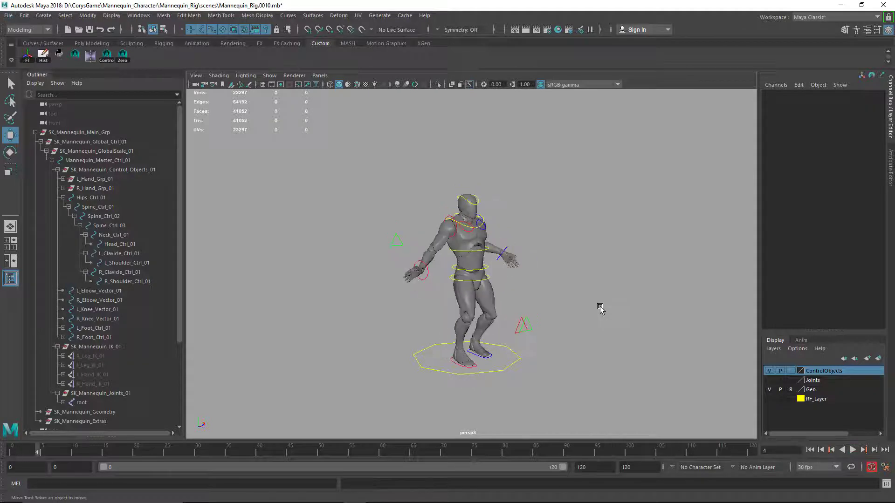
alt+drag(593, 295, 533, 354)
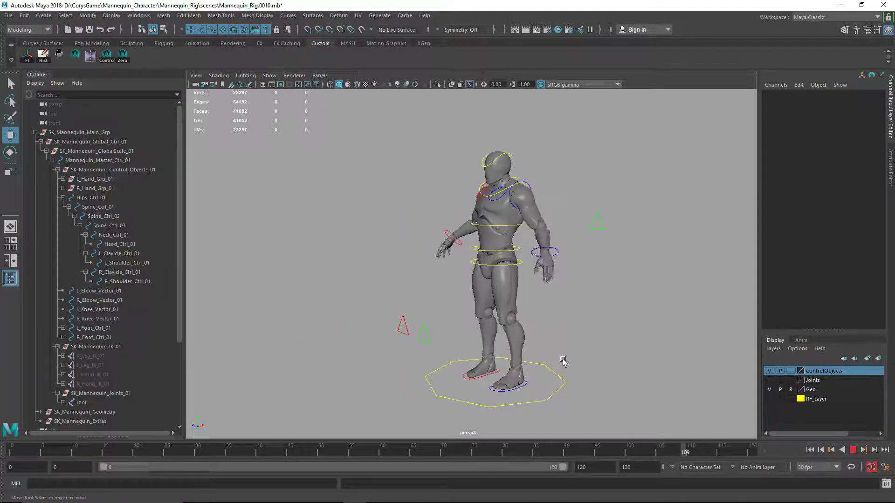
alt+drag(442, 278, 518, 271)
scroll(481, 285, up, 5)
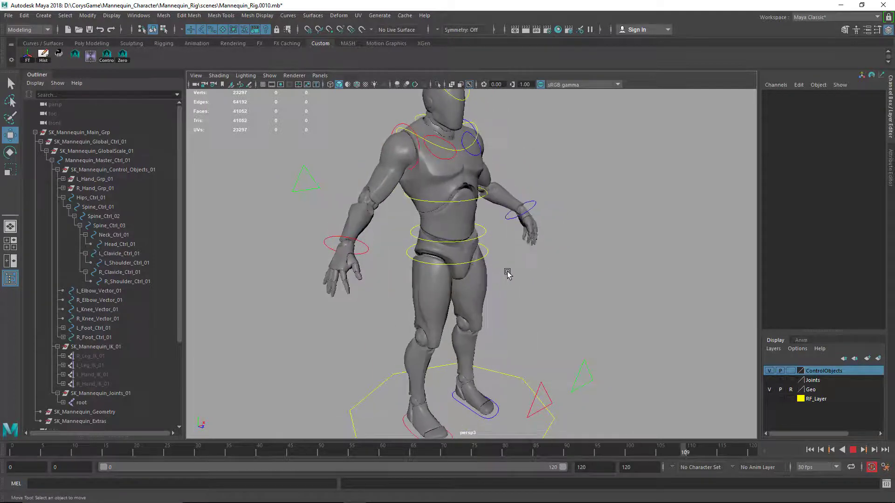
key(alt)
scroll(454, 299, down, 4)
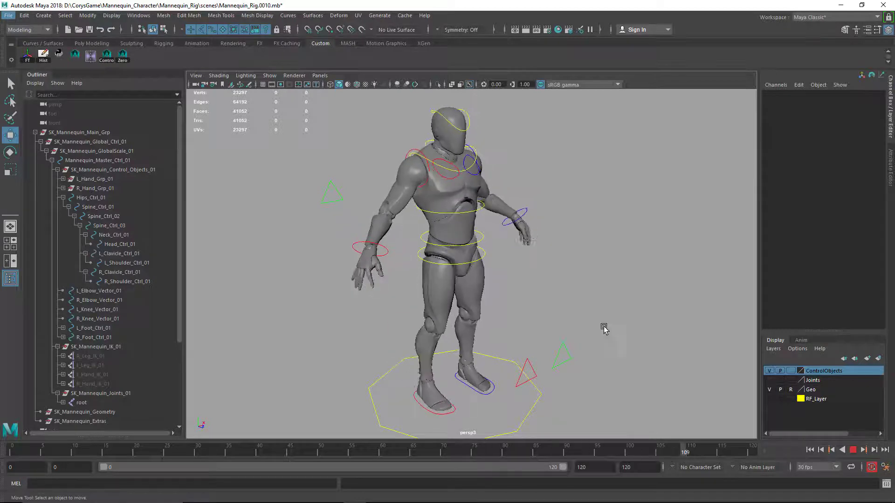
alt+drag(604, 330, 554, 324)
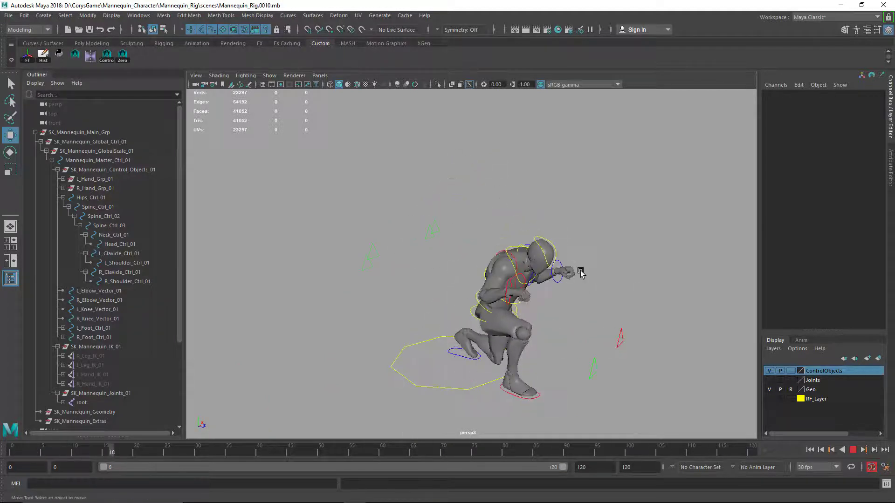
mouse_move(555, 260)
alt+mouse_down()
mouse_move(476, 255)
mouse_move(554, 260)
alt+mouse_up()
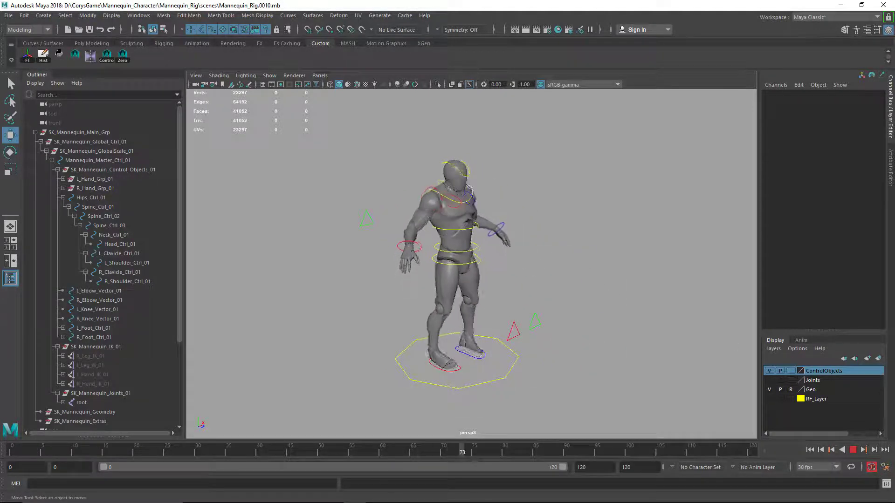
- Return the timeline to frame 0 and save the scene as Mannequin_Rig.0011.mb
drag(139, 450, 11, 448)
key(q)
scroll(525, 253, down, 3)
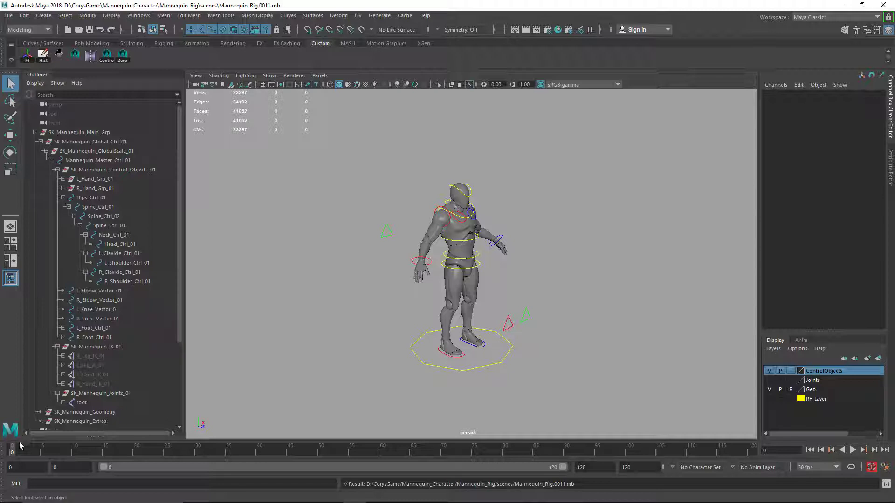
- Select all of the rig's control objects and delete their animation keys across the entire timeline from frame 0 to 120
click(124, 56)
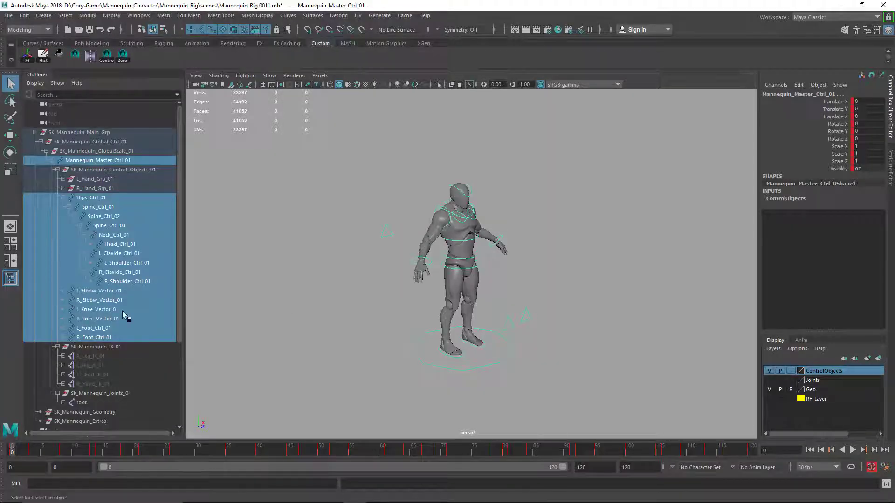
double_click(10, 453)
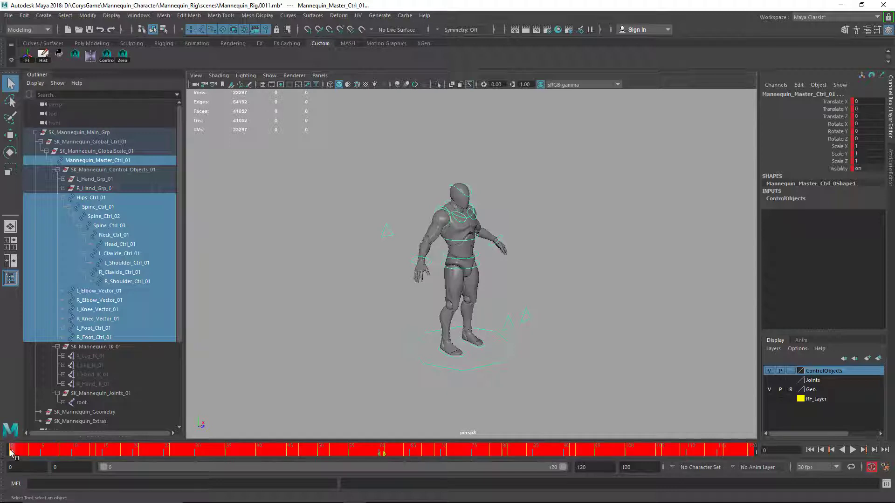
right_click(10, 453)
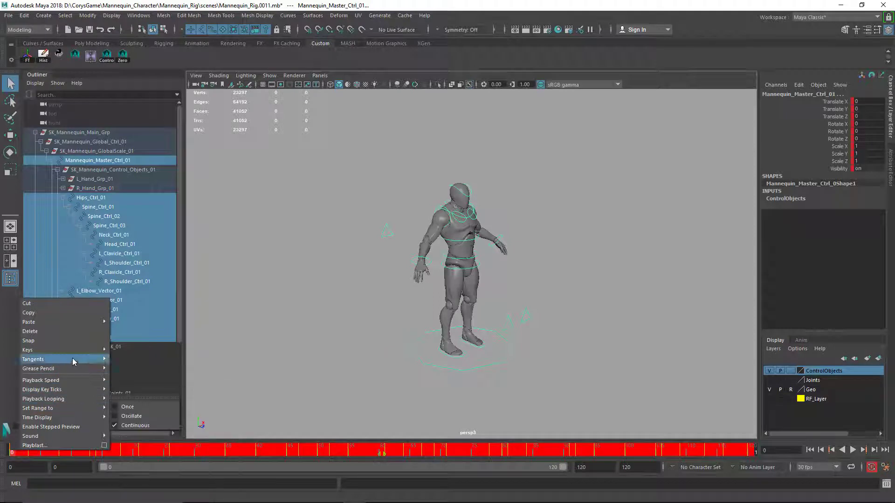
mouse_move(72, 352)
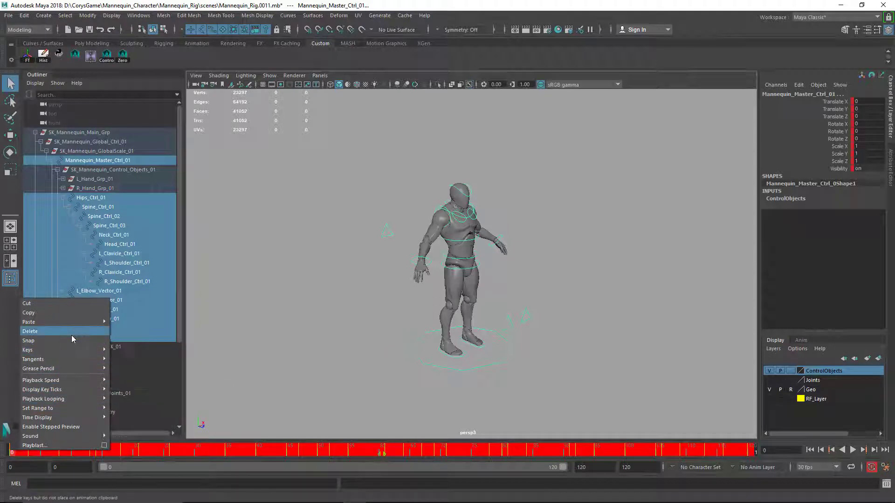
click(72, 332)
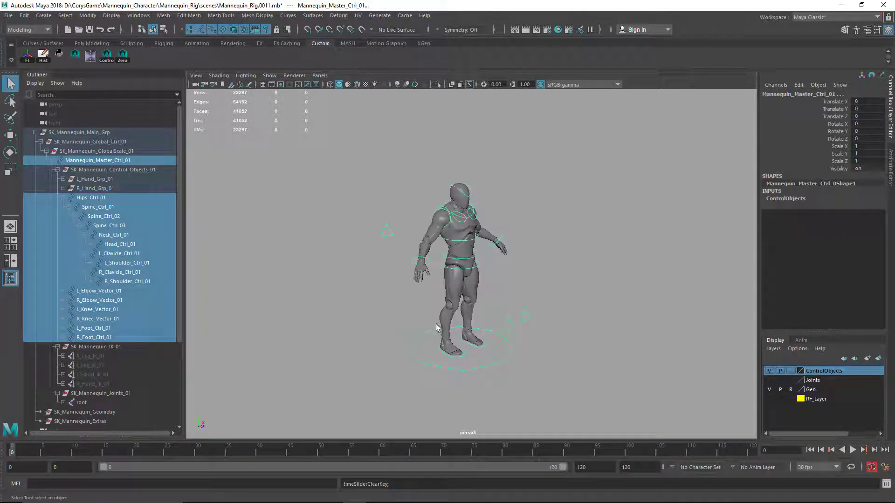
click(23, 16)
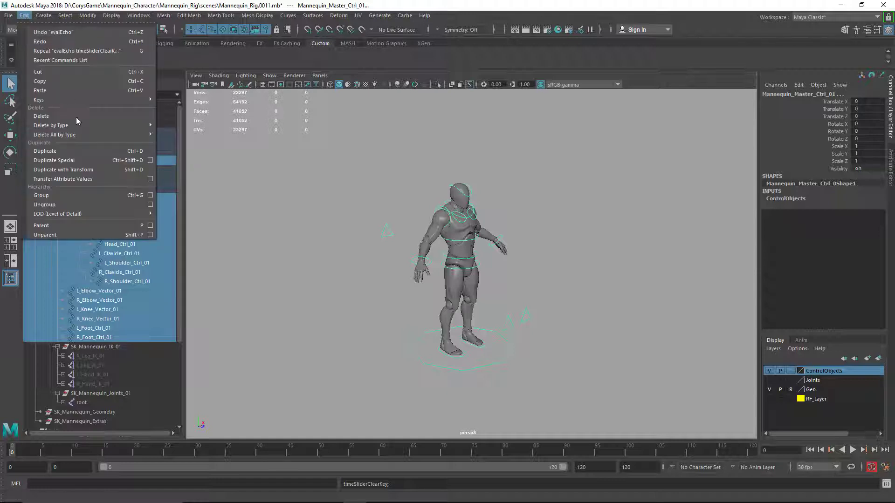
mouse_move(78, 125)
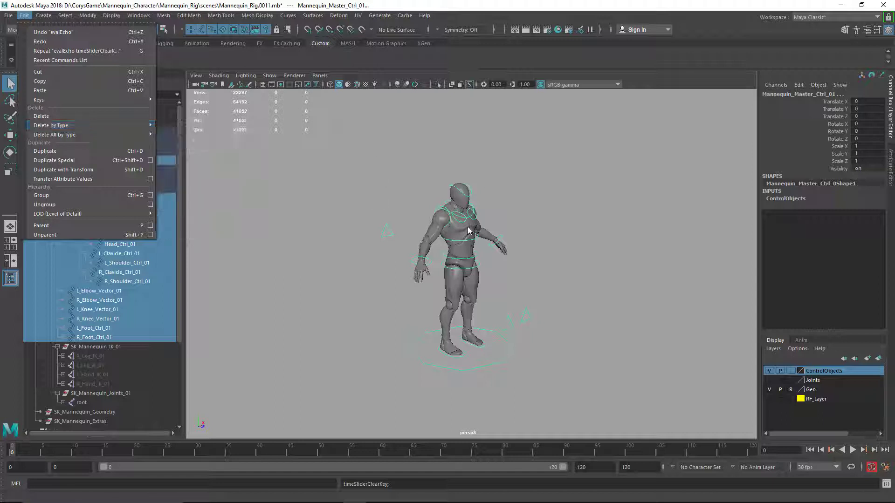
click(459, 13)
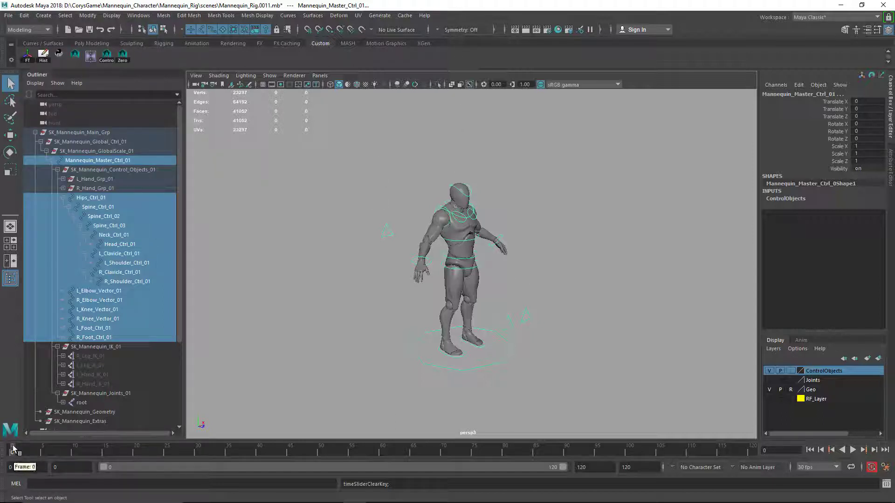
- Deselect all of the rig's control objects
alt+right_drag(459, 277, 489, 311)
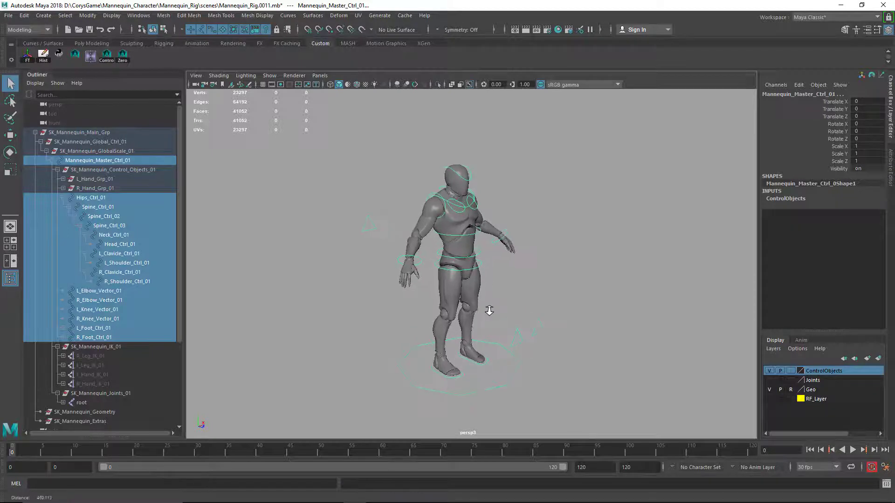
click(582, 344)
alt+drag(582, 344, 591, 367)
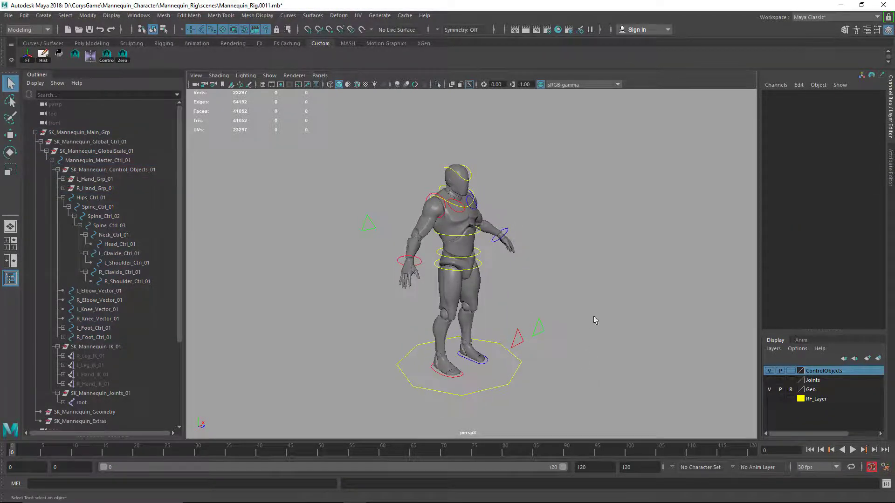